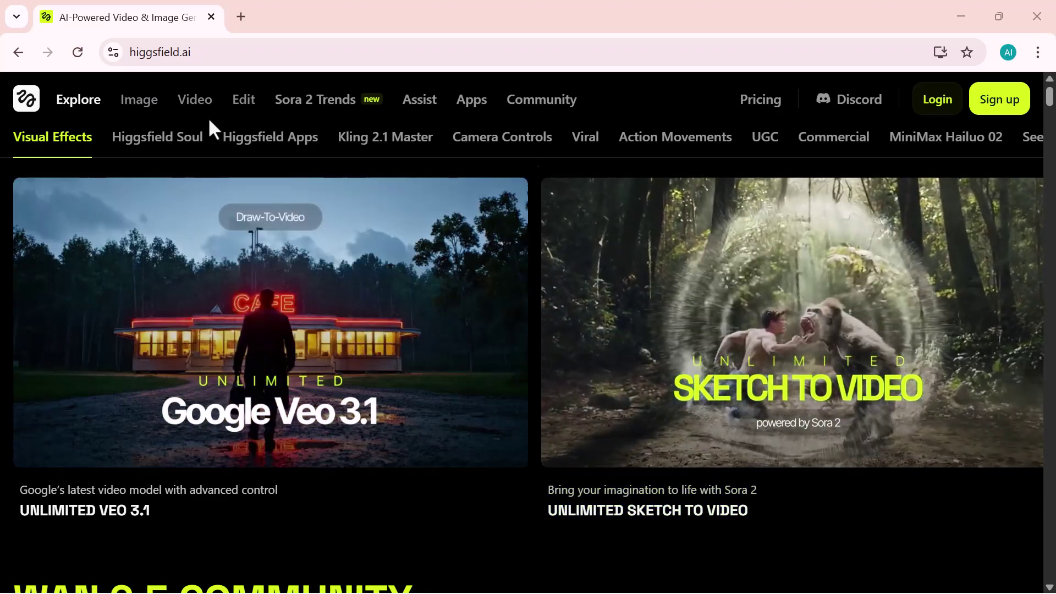
Step: Scroll down through the Explore showcase sections, then back up to the top
{"action": "scroll", "coordinate": [365, 220], "scroll_direction": "down", "scroll_amount": 7}
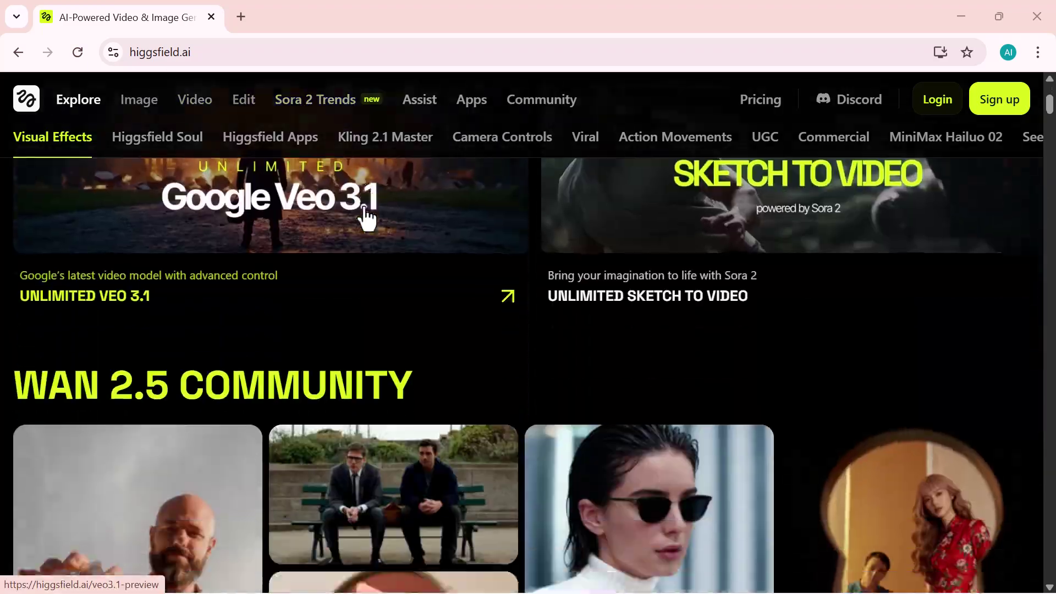
{"action": "scroll", "coordinate": [365, 220], "scroll_direction": "down", "scroll_amount": 10}
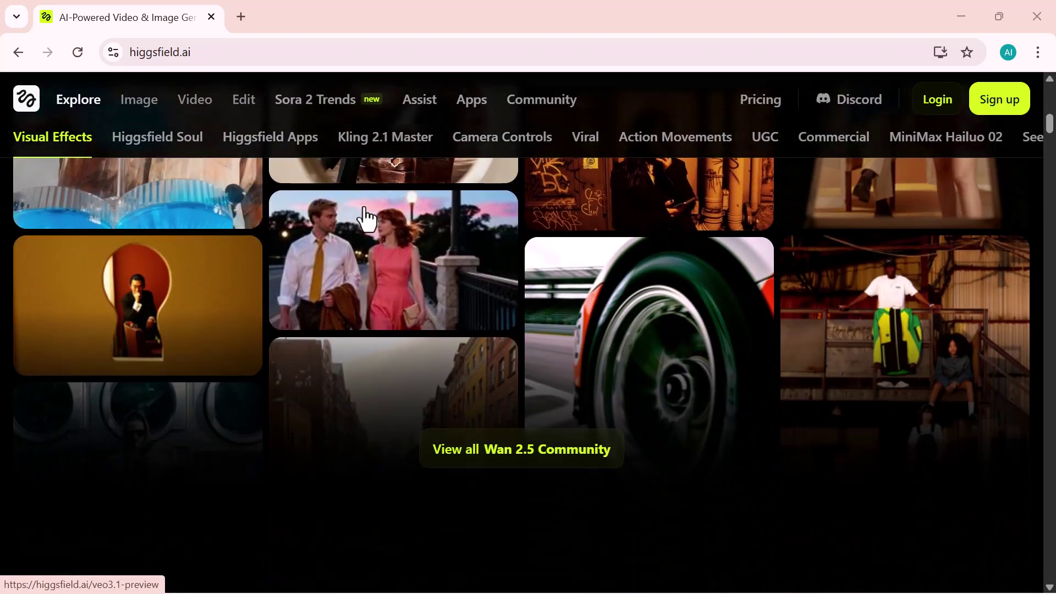
{"action": "scroll", "coordinate": [365, 220], "scroll_direction": "down", "scroll_amount": 10}
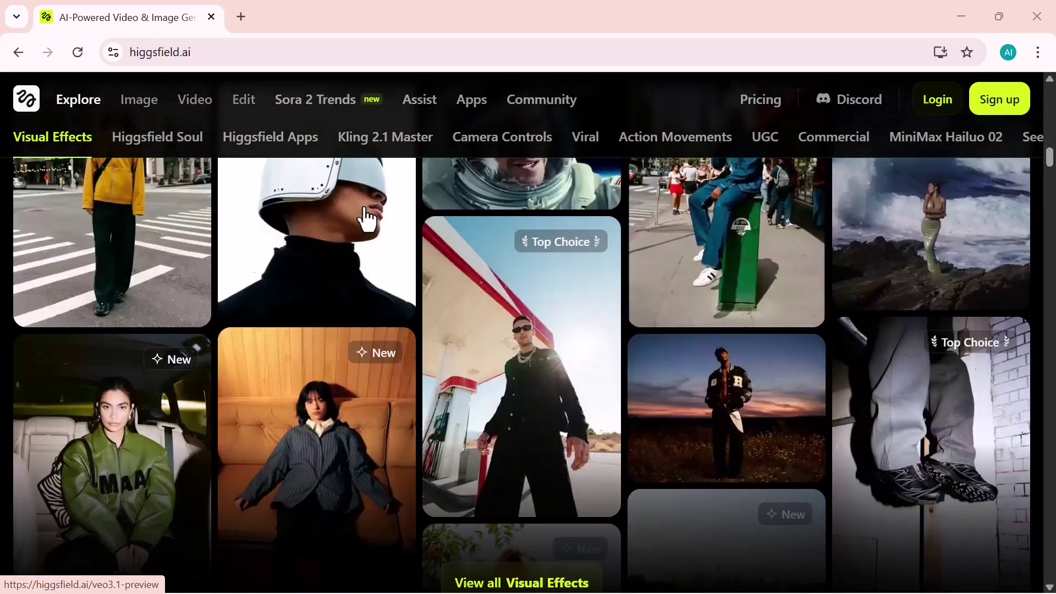
{"action": "scroll", "coordinate": [365, 219], "scroll_direction": "down", "scroll_amount": 10}
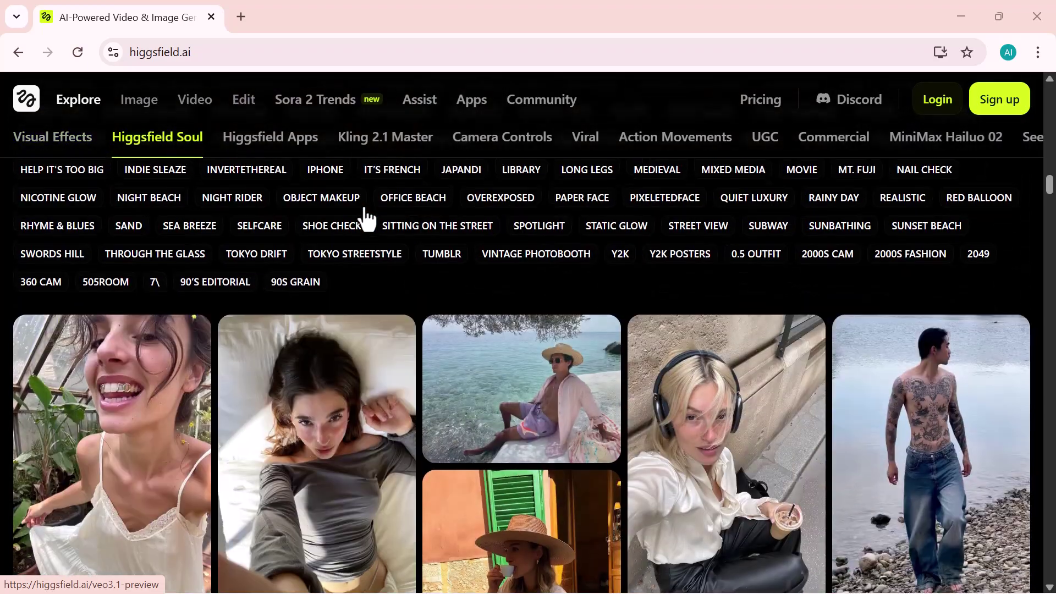
{"action": "scroll", "coordinate": [365, 219], "scroll_direction": "down", "scroll_amount": 10}
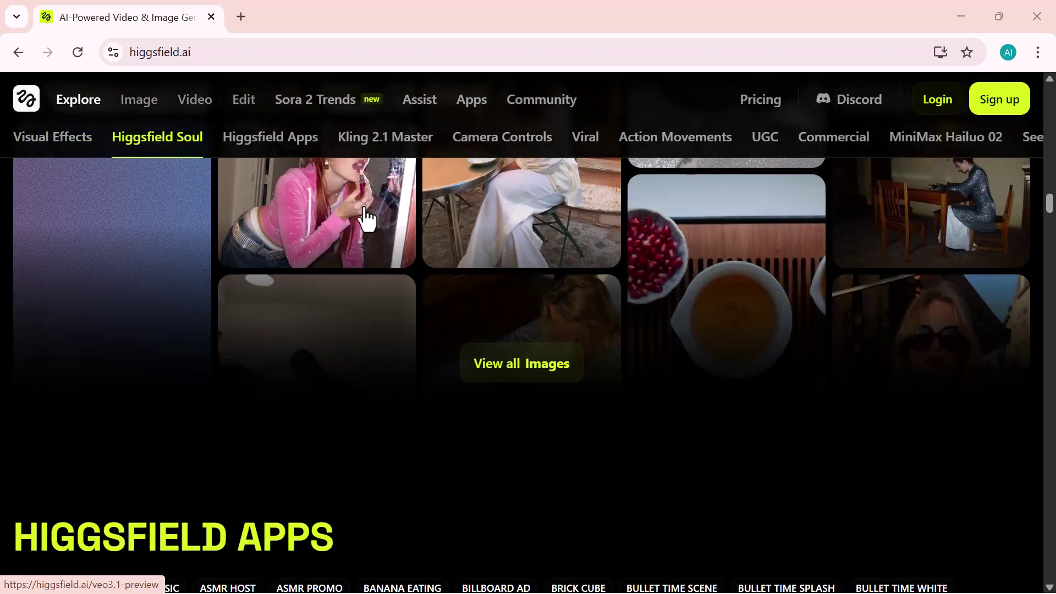
{"action": "scroll", "coordinate": [366, 220], "scroll_direction": "down", "scroll_amount": 3}
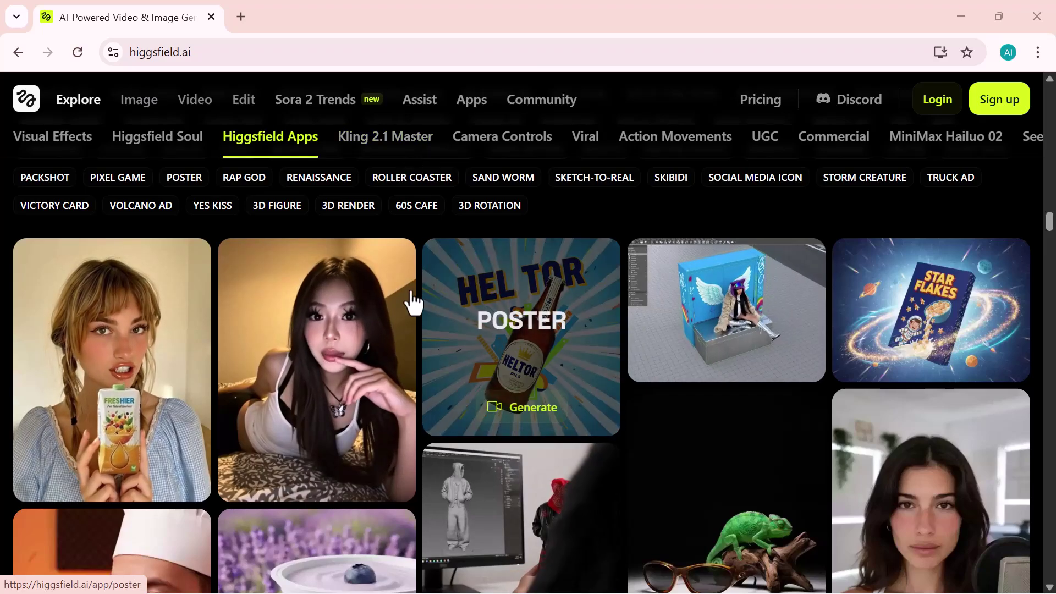
{"action": "scroll", "coordinate": [412, 301], "scroll_direction": "down", "scroll_amount": 15}
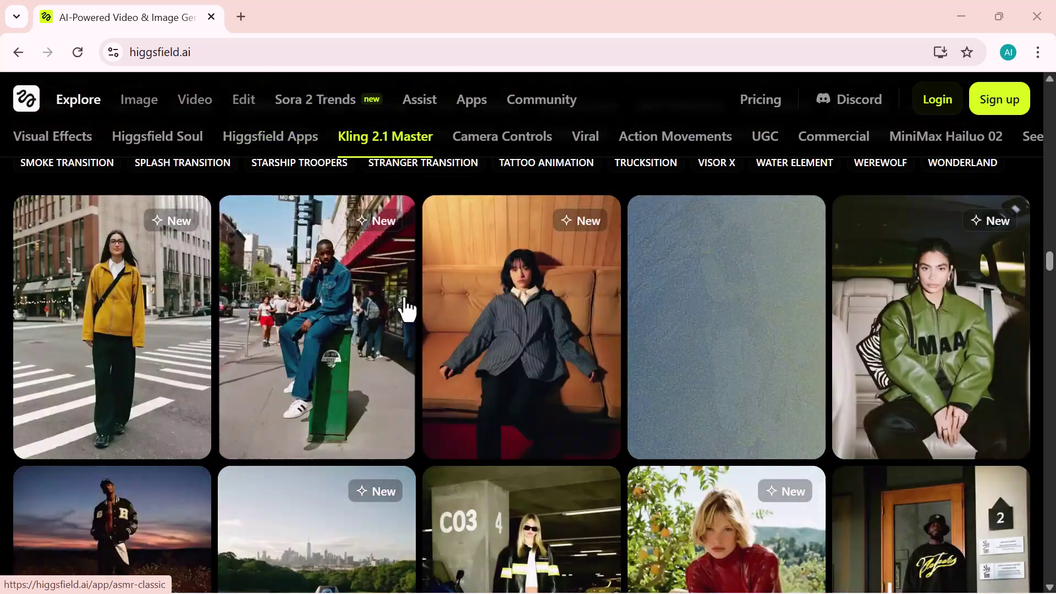
{"action": "scroll", "coordinate": [407, 308], "scroll_direction": "down", "scroll_amount": 15}
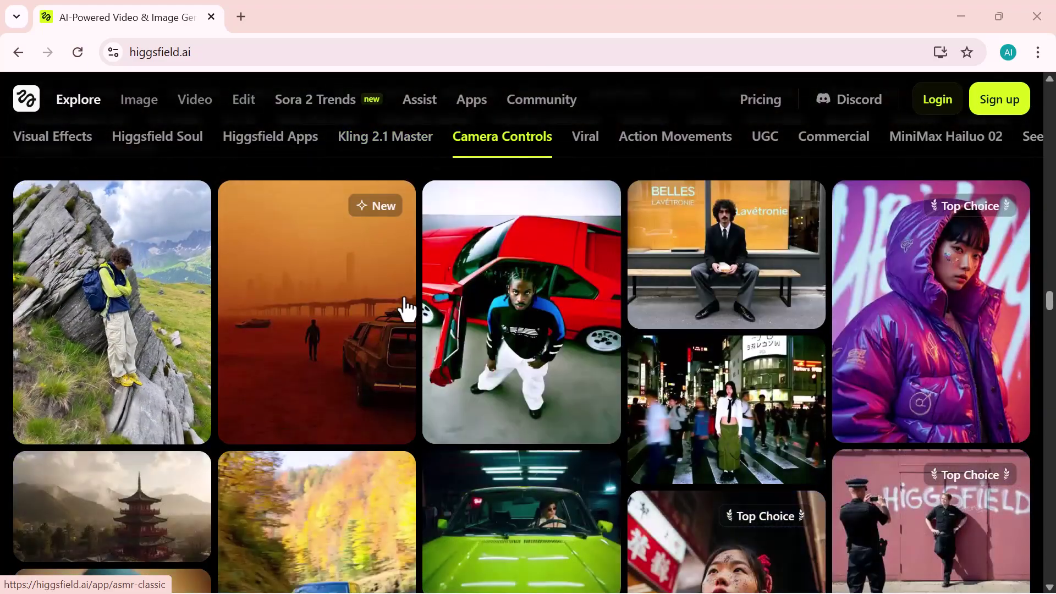
{"action": "scroll", "coordinate": [407, 308], "scroll_direction": "down", "scroll_amount": 6}
{"action": "scroll", "coordinate": [407, 308], "scroll_direction": "down", "scroll_amount": 6}
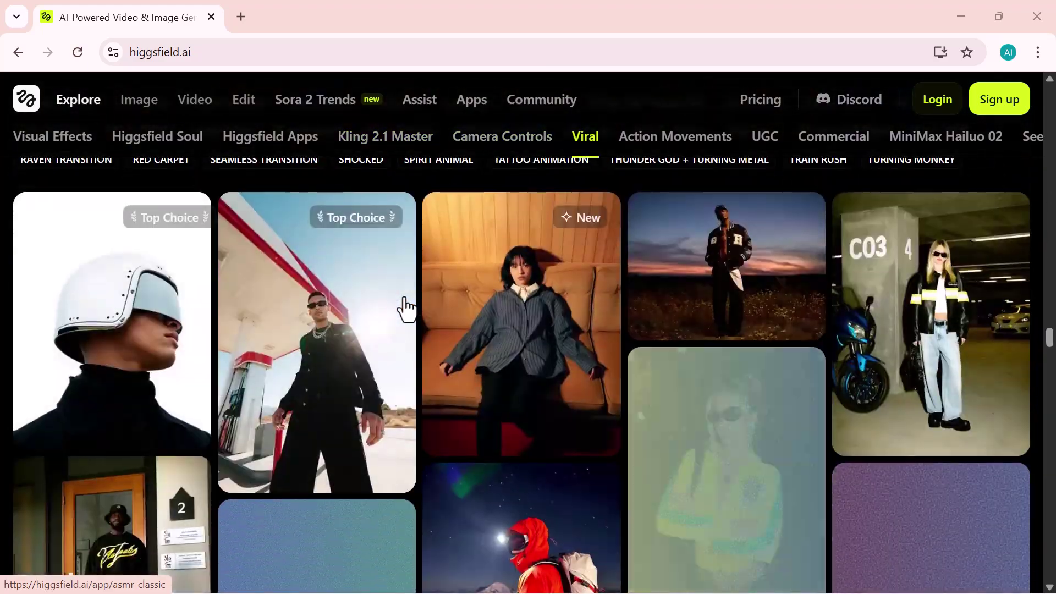
{"action": "scroll", "coordinate": [407, 308], "scroll_direction": "down", "scroll_amount": 12}
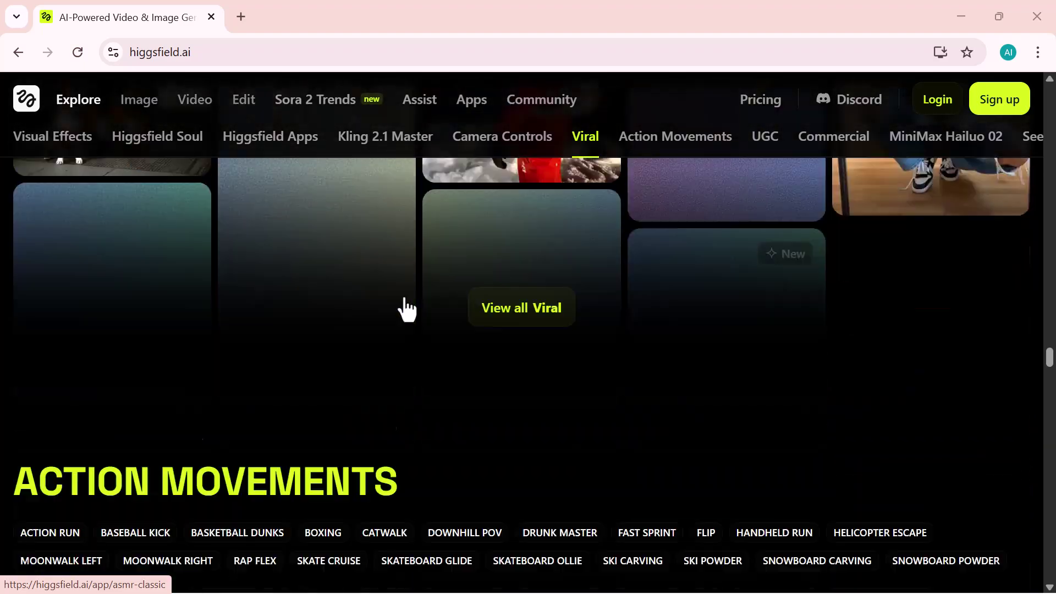
{"action": "scroll", "coordinate": [407, 308], "scroll_direction": "down", "scroll_amount": 10}
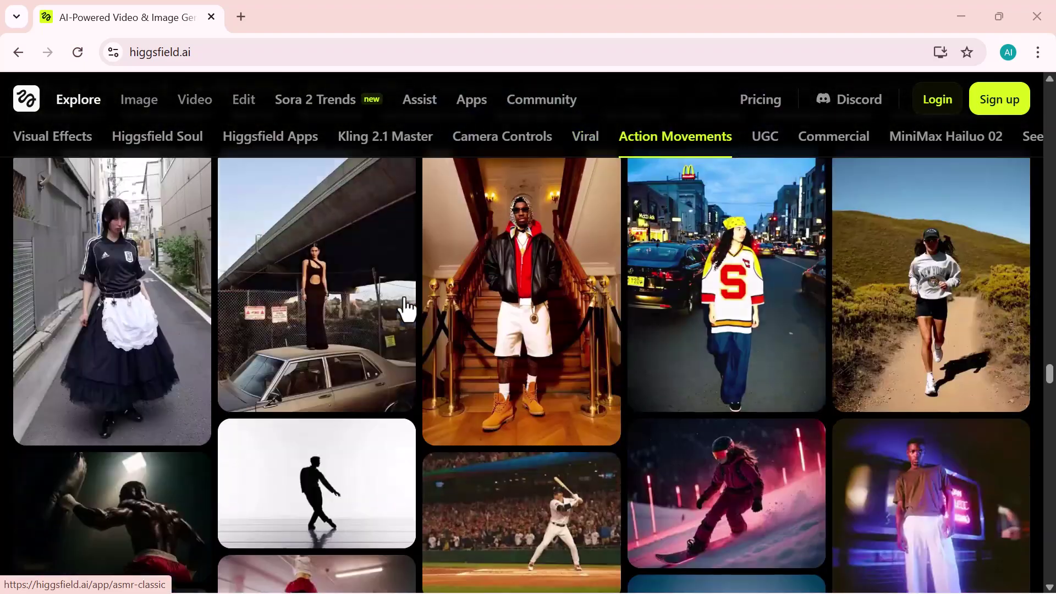
{"action": "scroll", "coordinate": [407, 308], "scroll_direction": "down", "scroll_amount": 5}
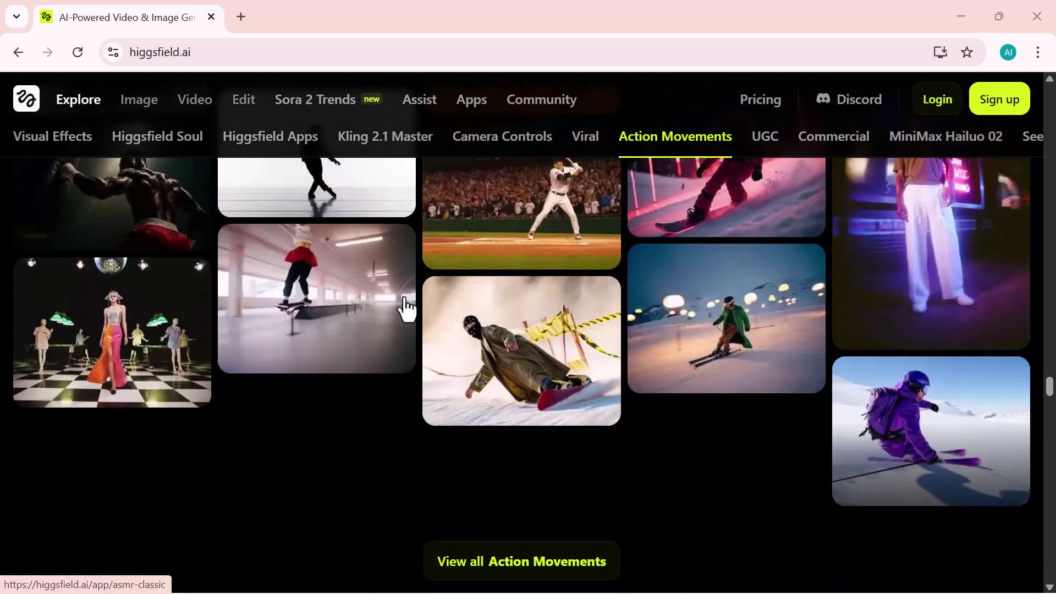
{"action": "scroll", "coordinate": [407, 308], "scroll_direction": "up", "scroll_amount": 15}
{"action": "scroll", "coordinate": [407, 308], "scroll_direction": "up", "scroll_amount": 8}
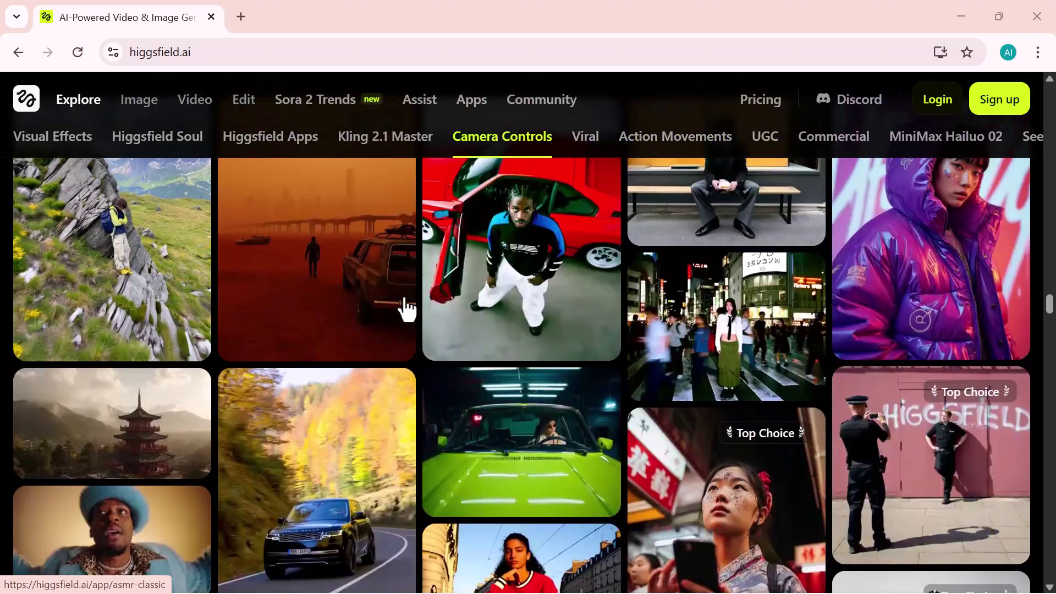
{"action": "mouse_move", "coordinate": [439, 297]}
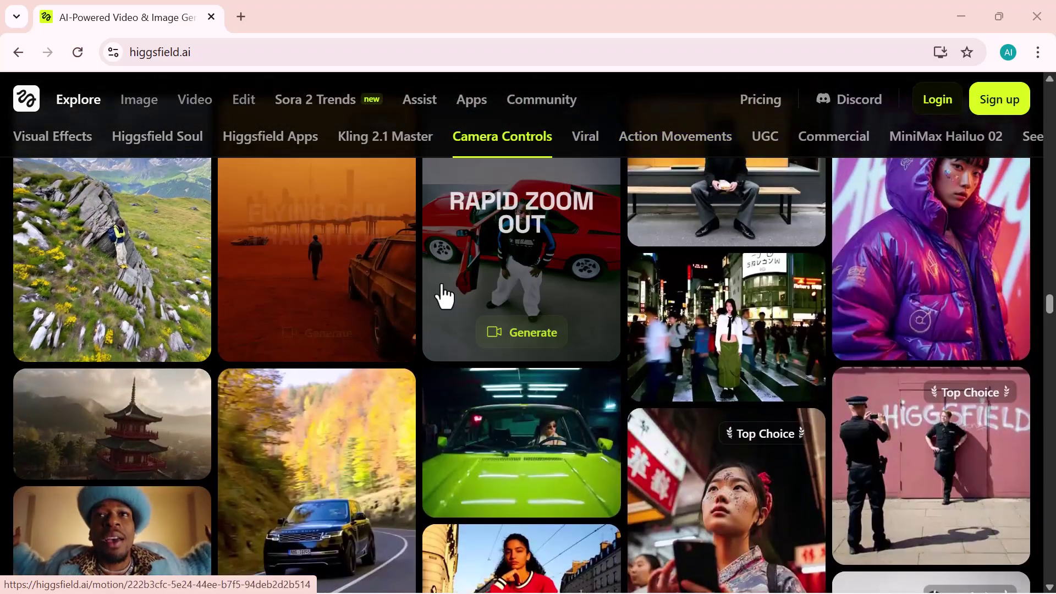
{"action": "scroll", "coordinate": [438, 297], "scroll_direction": "up", "scroll_amount": 20}
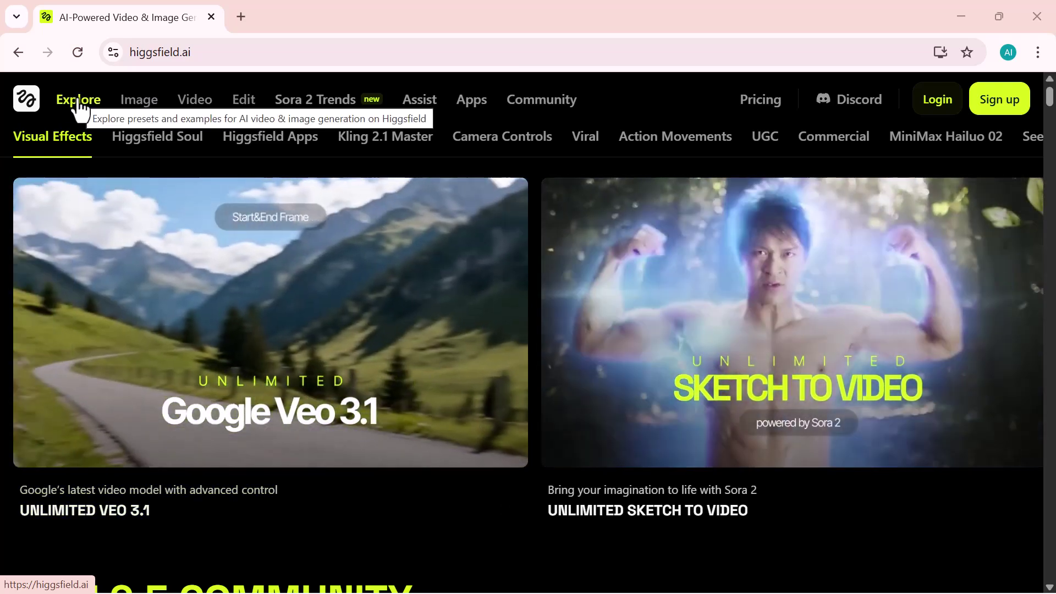
Step: Open the Soul image page and bring up the Video menu listing Sora 2 and Veo 3.1
{"action": "left_click", "coordinate": [80, 104]}
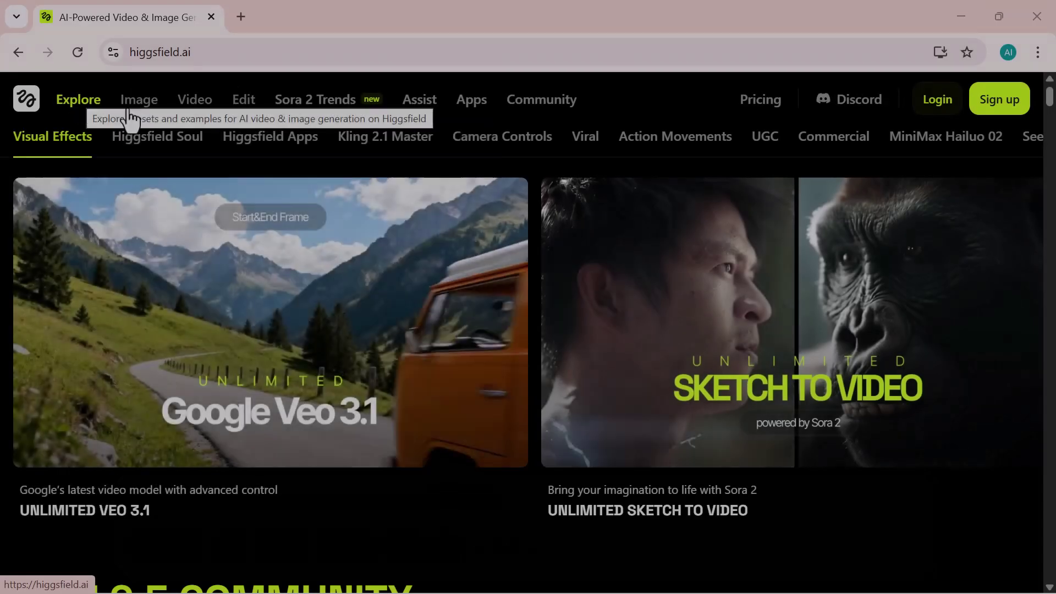
{"action": "mouse_move", "coordinate": [143, 111]}
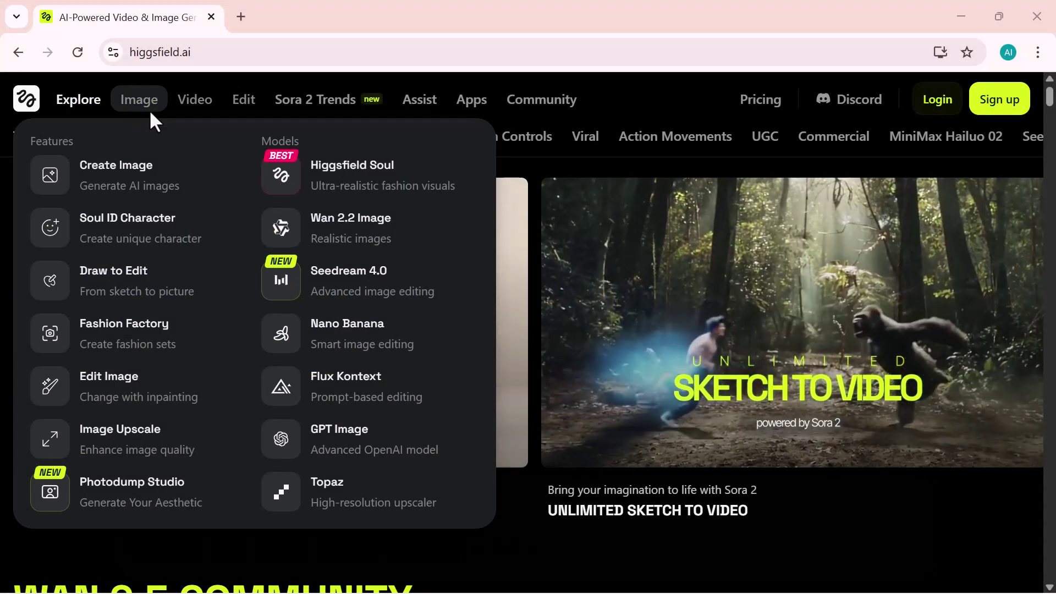
{"action": "mouse_move", "coordinate": [178, 110]}
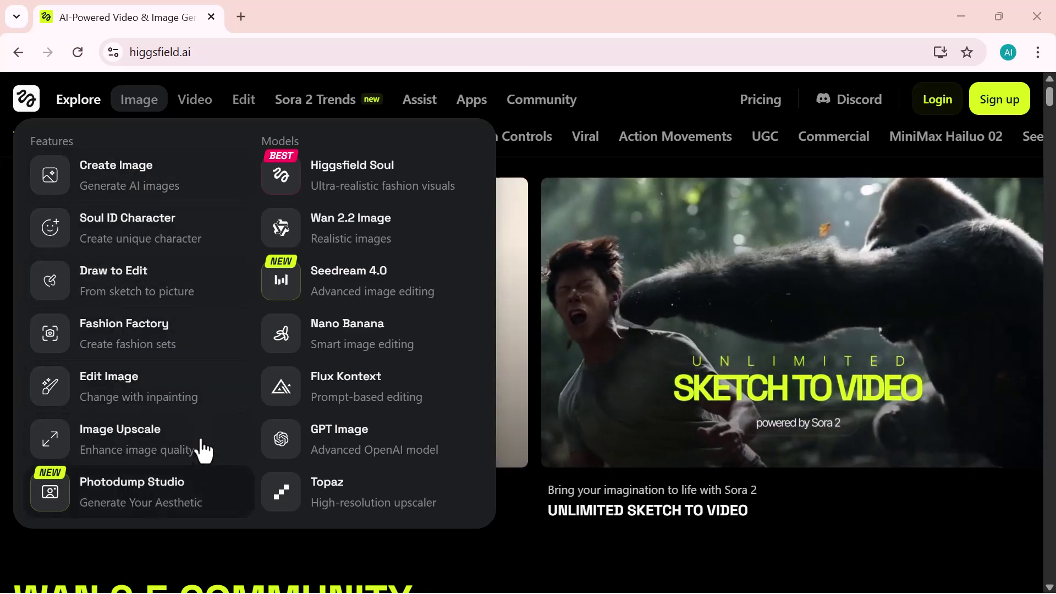
{"action": "scroll", "coordinate": [258, 217], "scroll_direction": "down", "scroll_amount": 2}
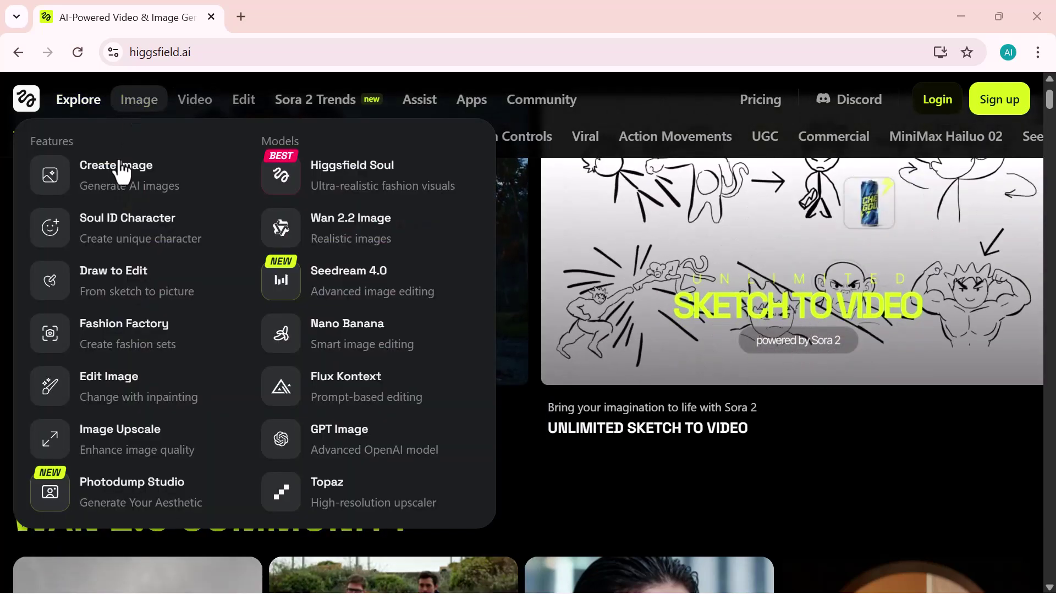
Step: On the Soul image page, keep the 3:4 aspect ratio and change quality from Basic to High
{"action": "left_click", "coordinate": [120, 167]}
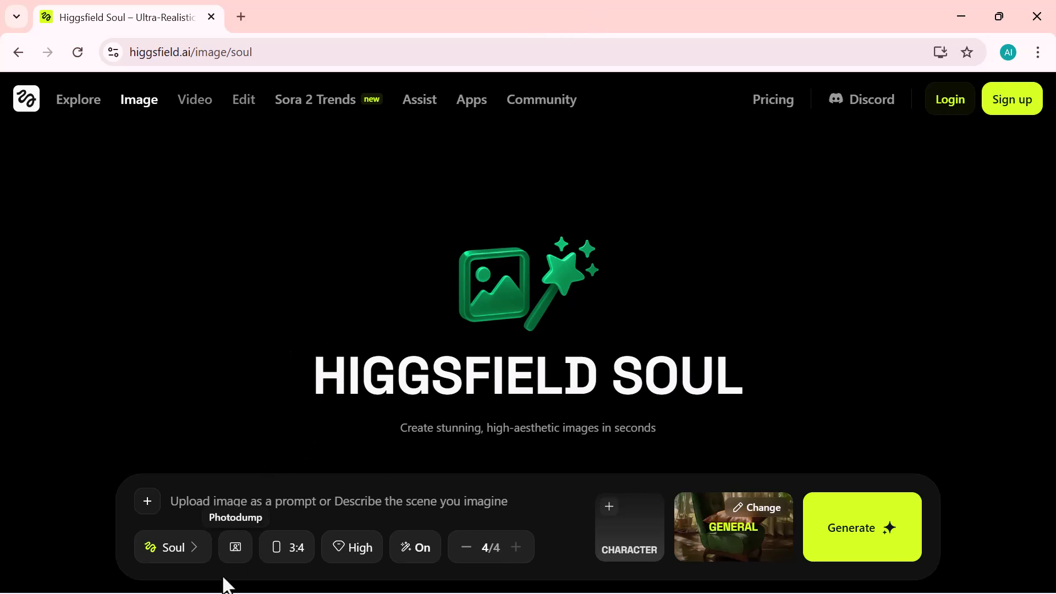
{"action": "left_click", "coordinate": [191, 555]}
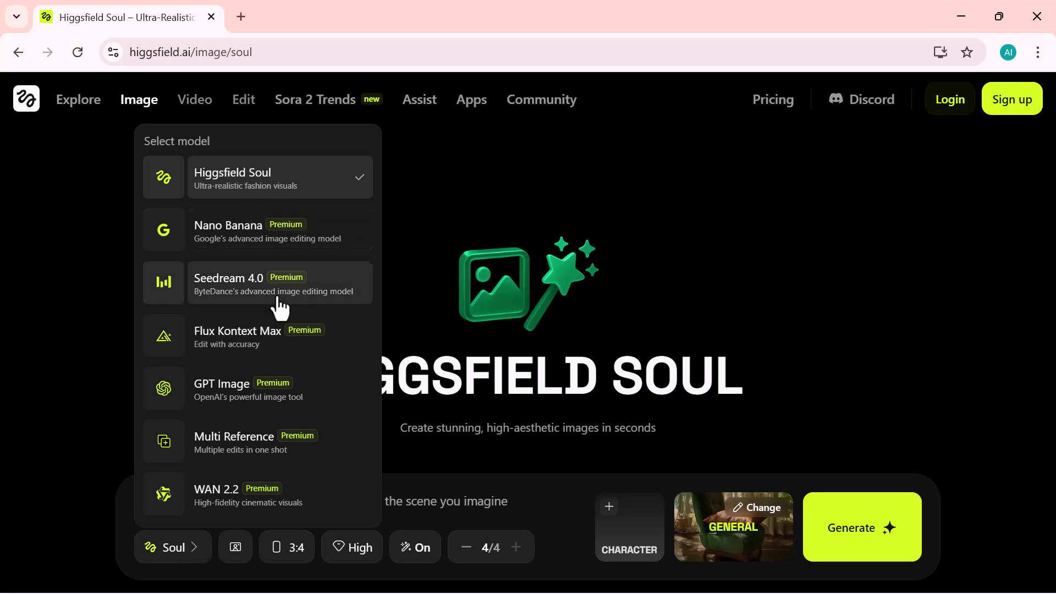
{"action": "left_click", "coordinate": [284, 549]}
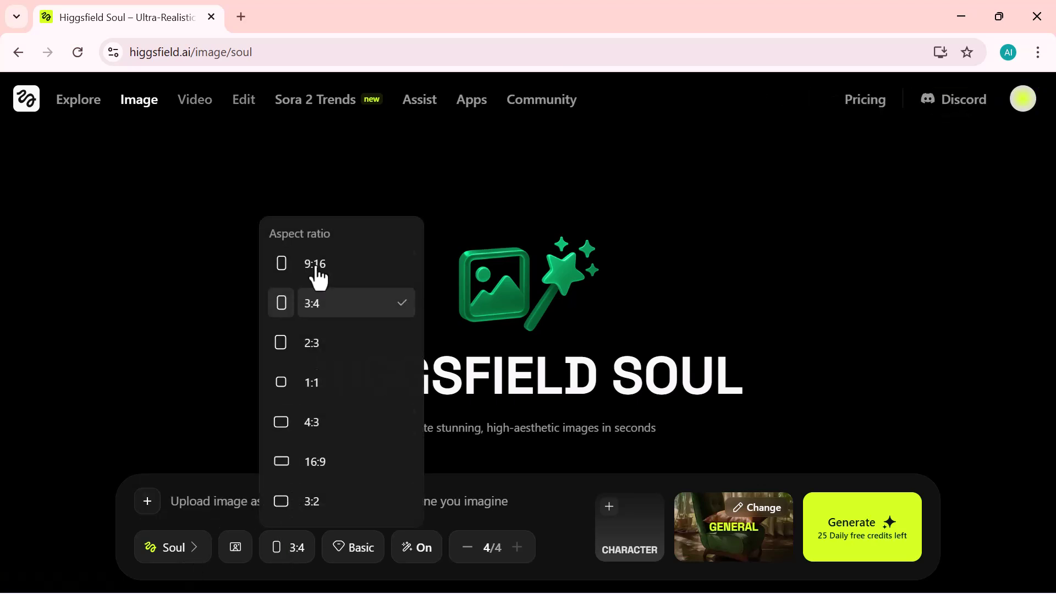
{"action": "left_click", "coordinate": [350, 550]}
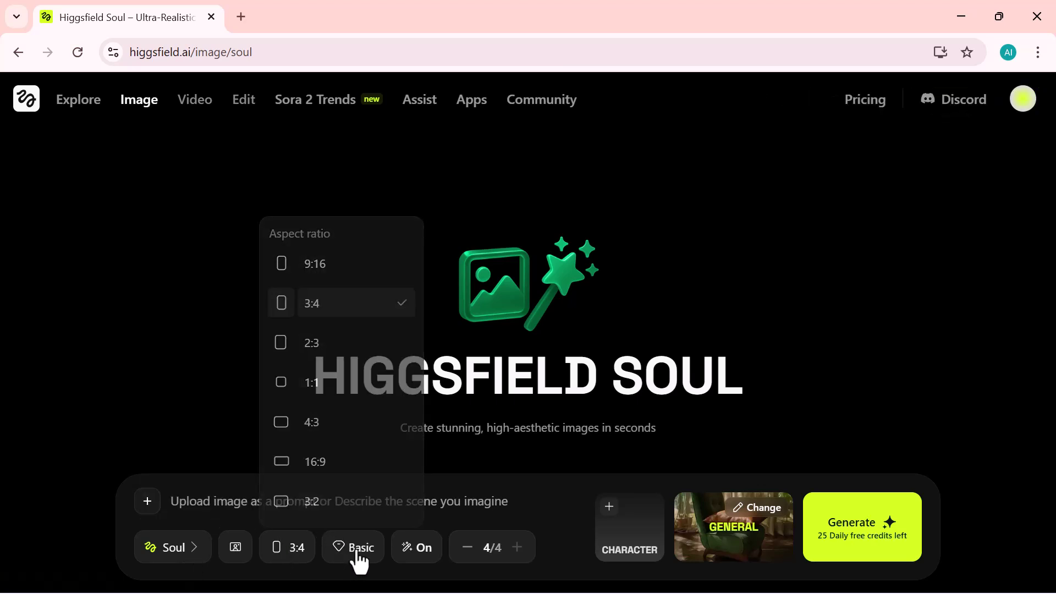
{"action": "left_click", "coordinate": [373, 503]}
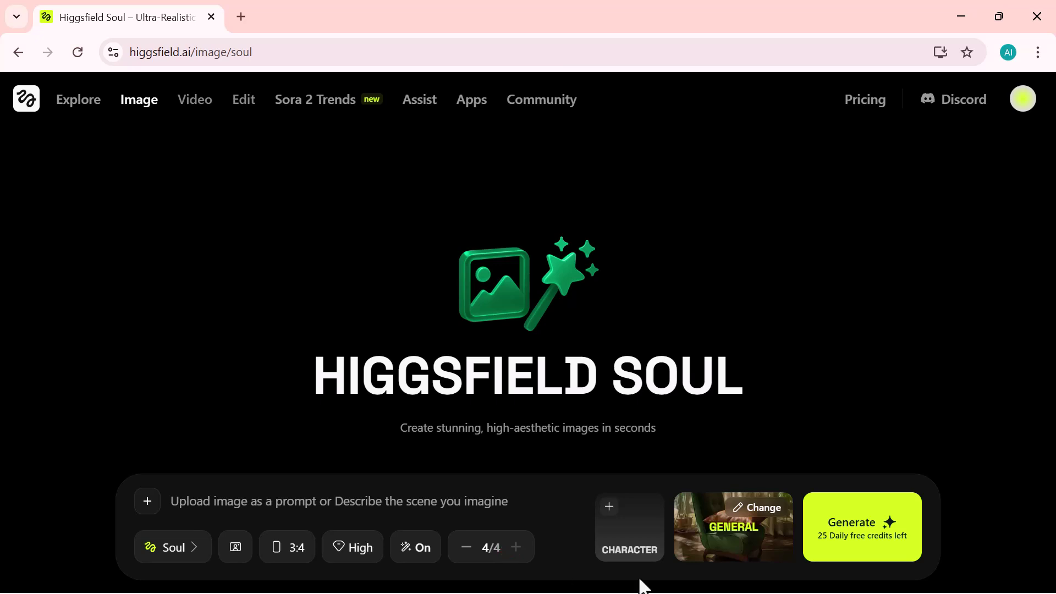
Step: Select the KION character, paste the flower-bouquet portrait prompt and generate the images
{"action": "left_click", "coordinate": [633, 536]}
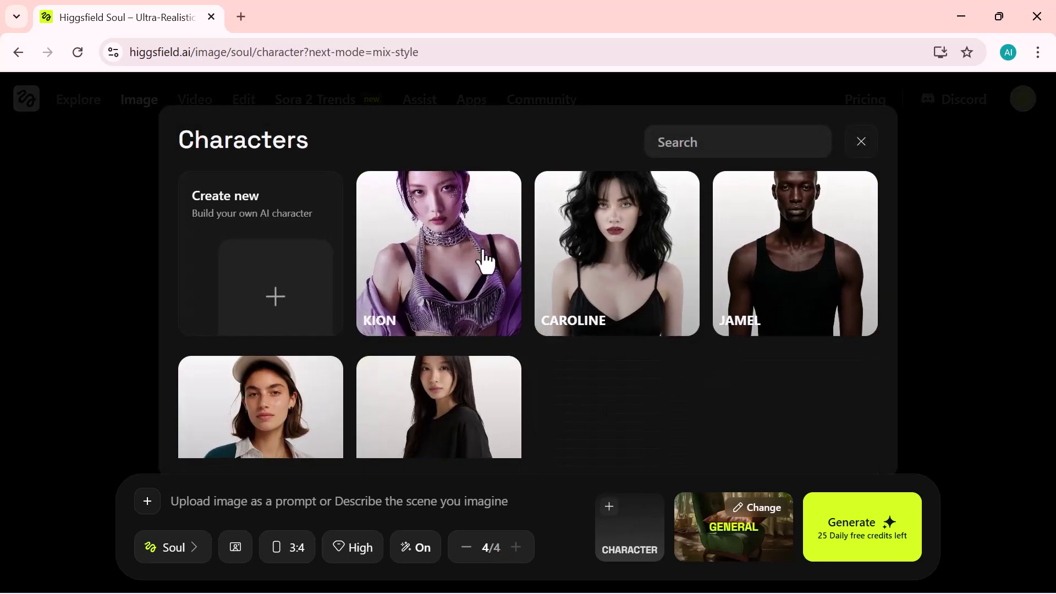
{"action": "left_click", "coordinate": [450, 262]}
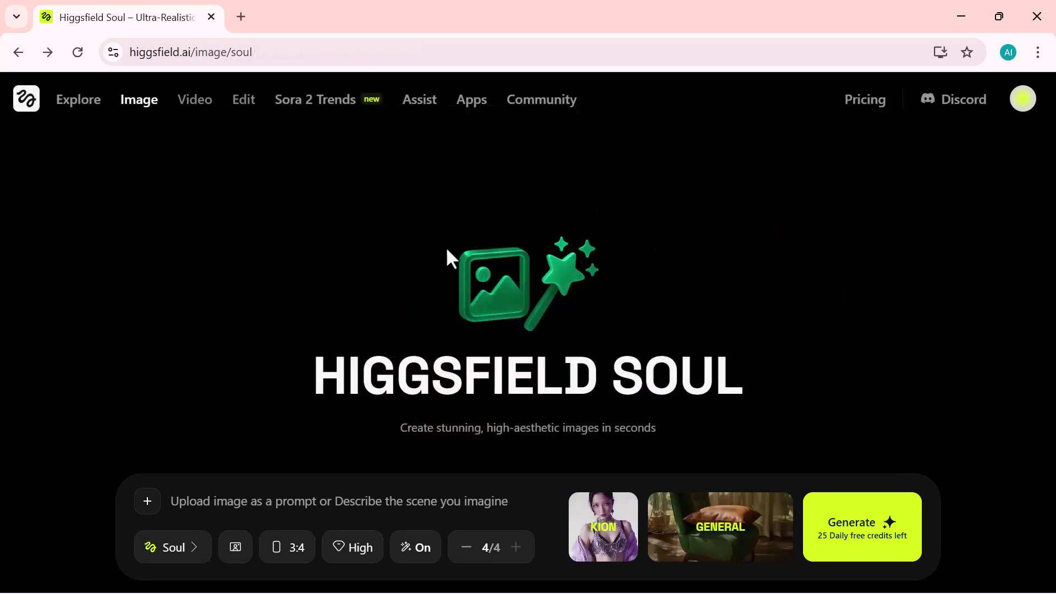
{"action": "left_click", "coordinate": [267, 502]}
{"action": "type", "text": "A beautiful young woman standing outdoors, holding a bouquet of colorful flowers in her hands. Soft natural lighting, gentle smile, realistic details, pastel background, cinematic depth of field, ultra-realistic 8K portrait."}
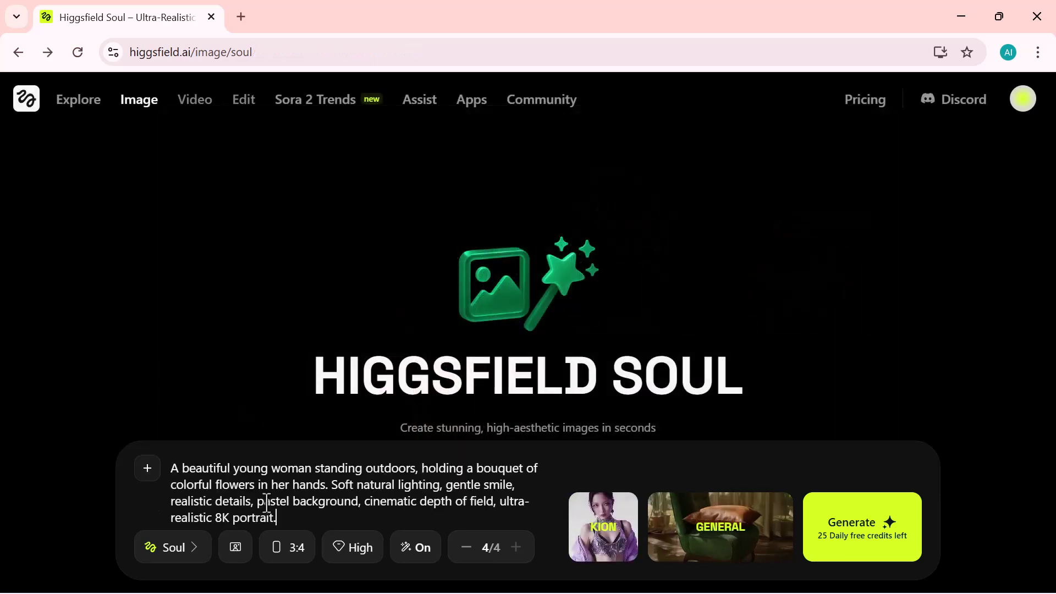
{"action": "left_click", "coordinate": [845, 542]}
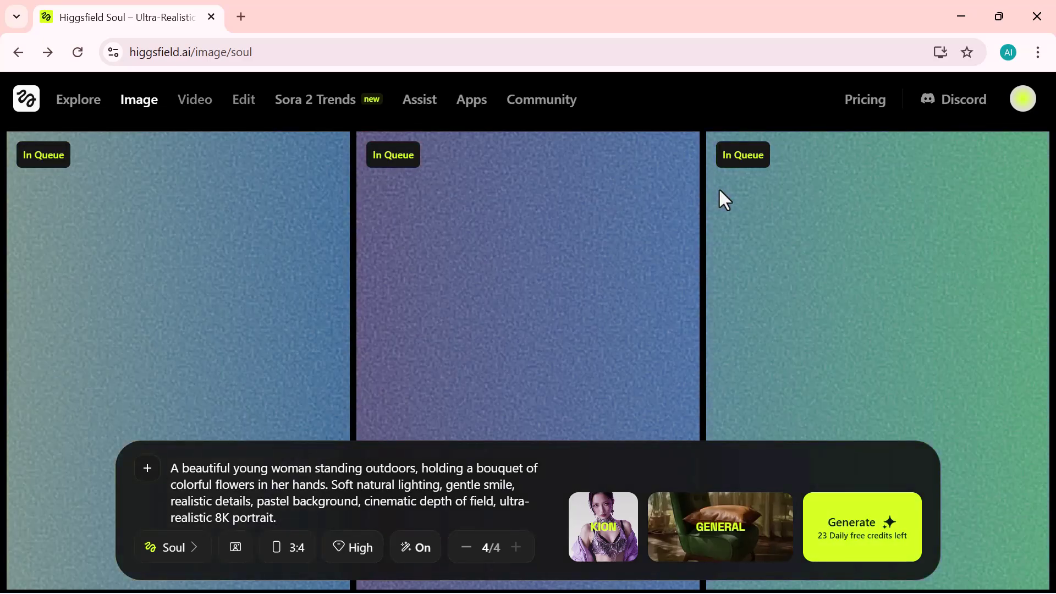
Step: Zoom out, browse the four KION bouquet portraits, enlarge one, and download a portrait
{"action": "key", "text": "ctrl+minus"}
{"action": "key", "text": "ctrl+minus"}
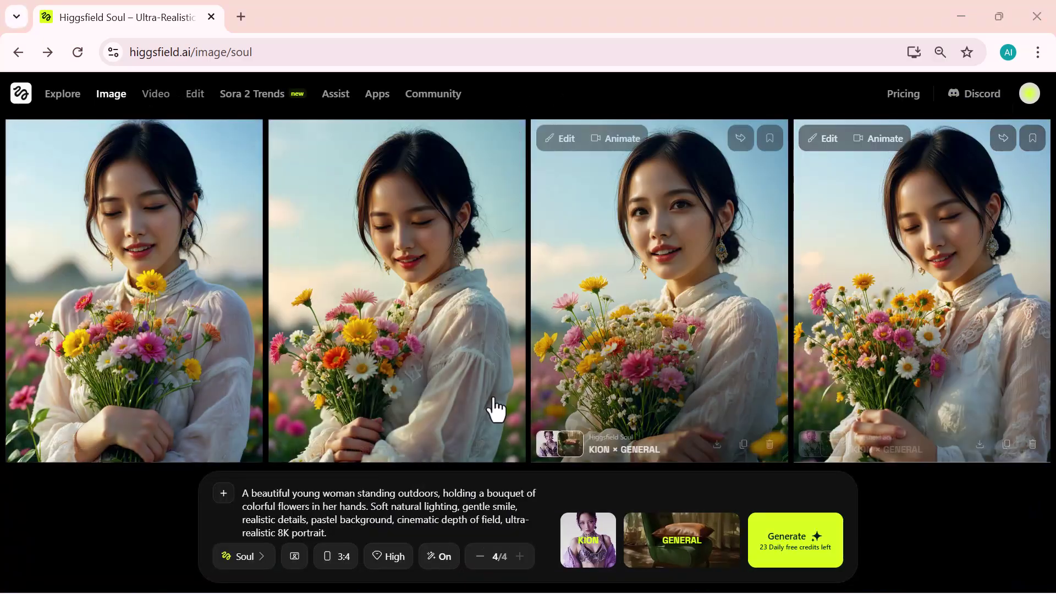
{"action": "left_click", "coordinate": [165, 264]}
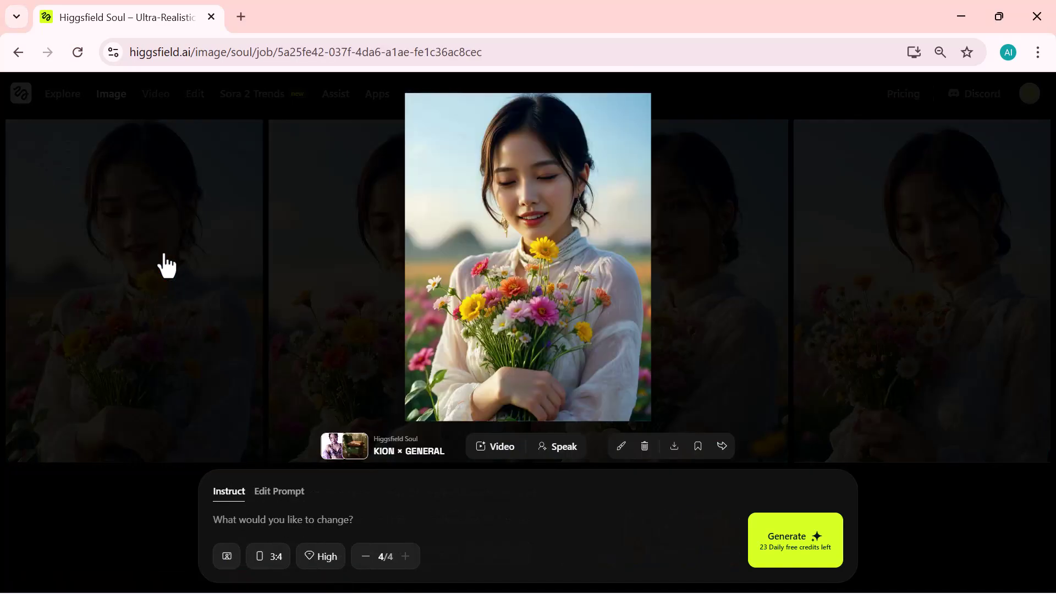
{"action": "left_click", "coordinate": [740, 319]}
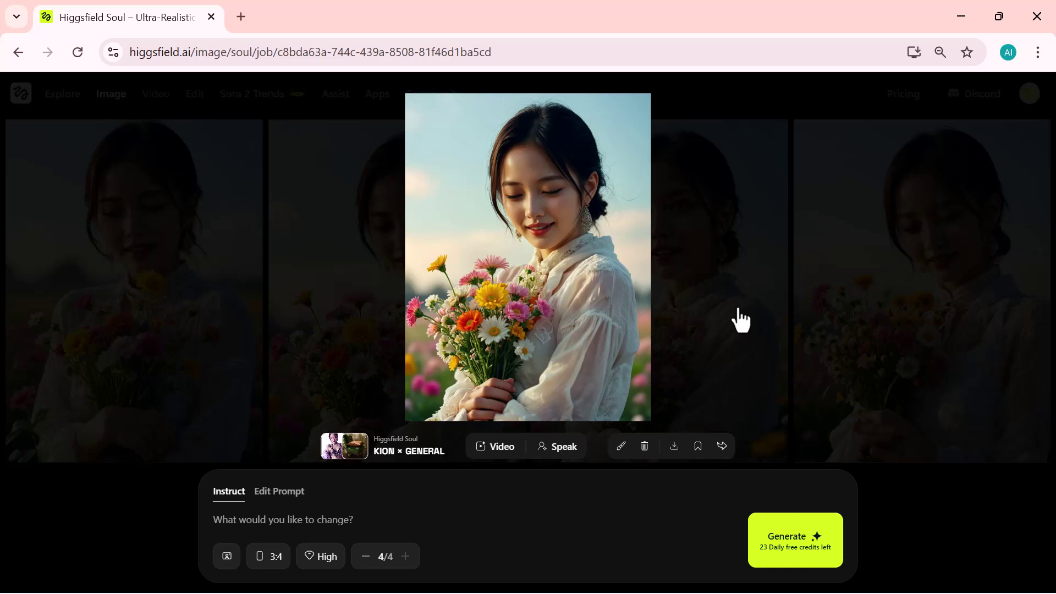
{"action": "left_click", "coordinate": [740, 319]}
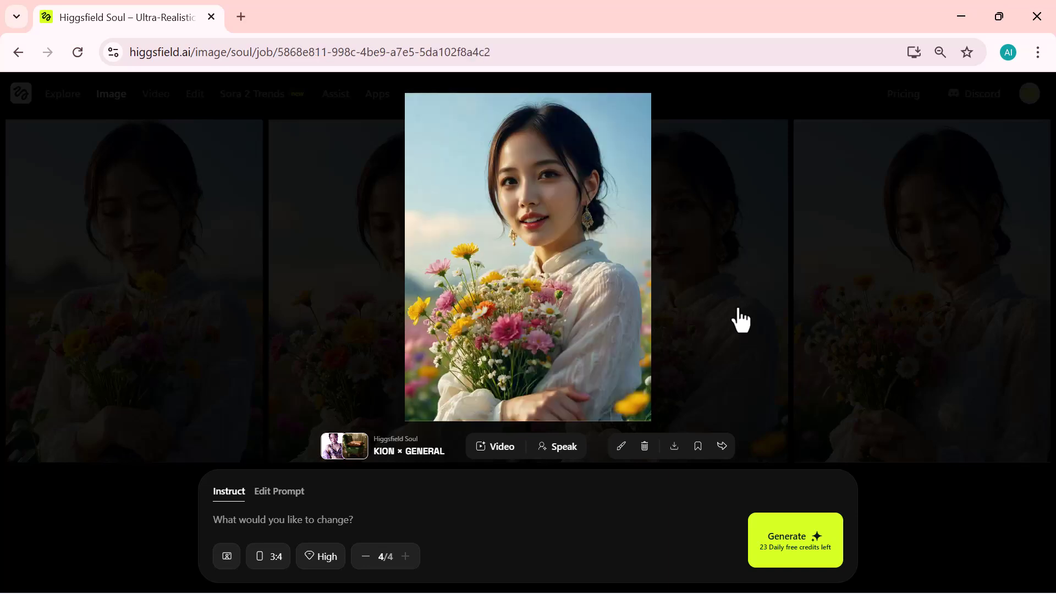
{"action": "left_click", "coordinate": [514, 204]}
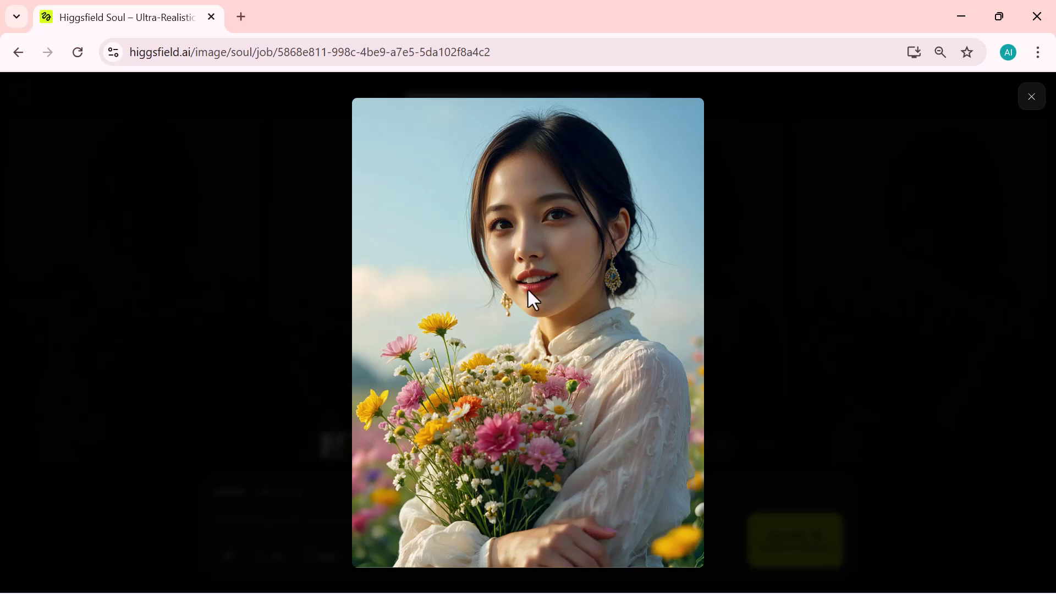
{"action": "left_click", "coordinate": [736, 346]}
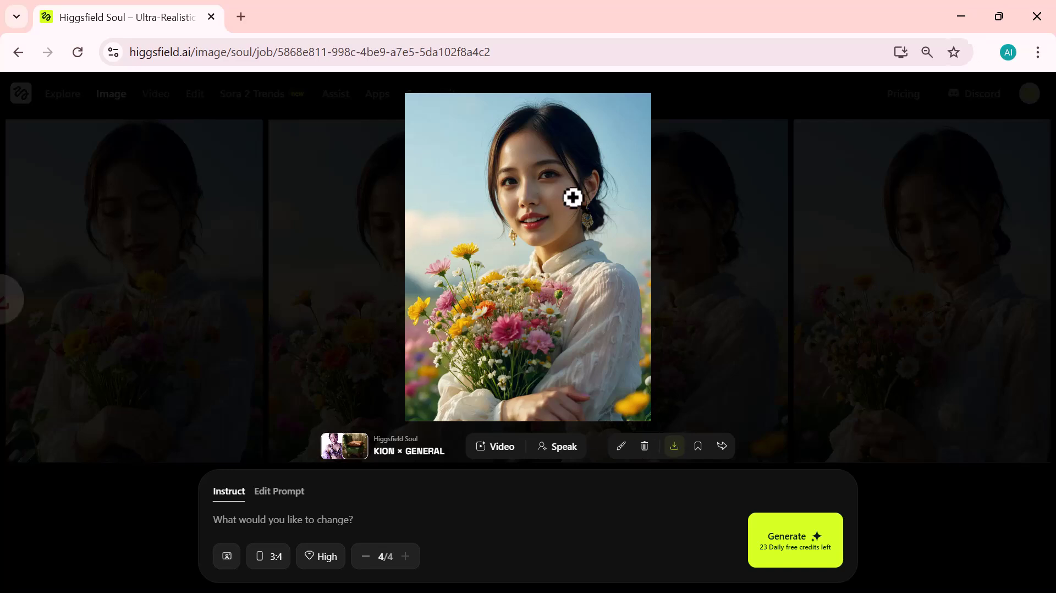
{"action": "left_click", "coordinate": [283, 145]}
{"action": "mouse_move", "coordinate": [154, 107]}
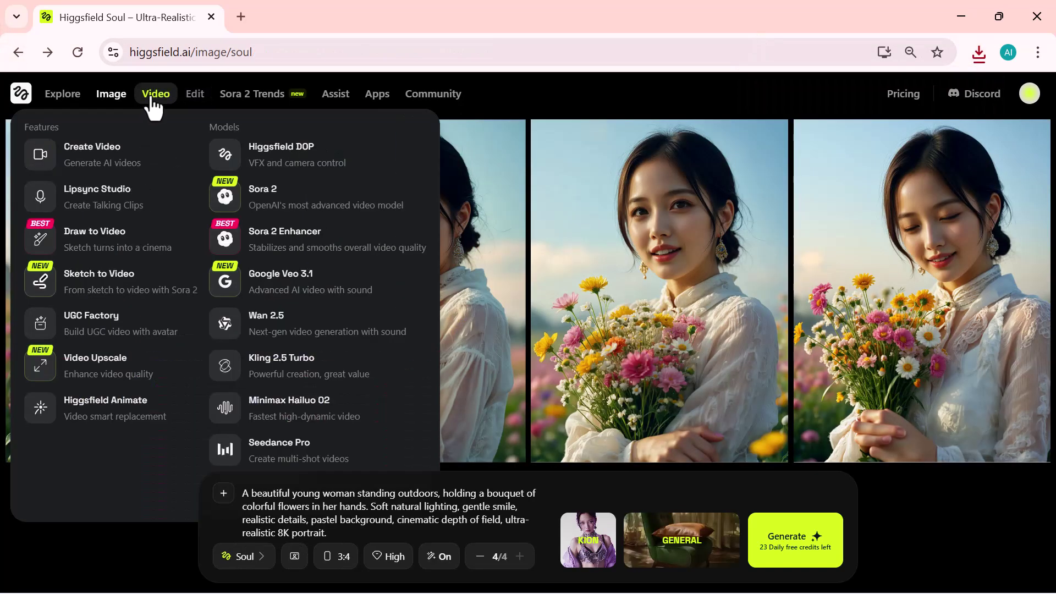
Step: Open the Create Video page and scroll the model list up to the Sora 2 entries
{"action": "left_click", "coordinate": [125, 173]}
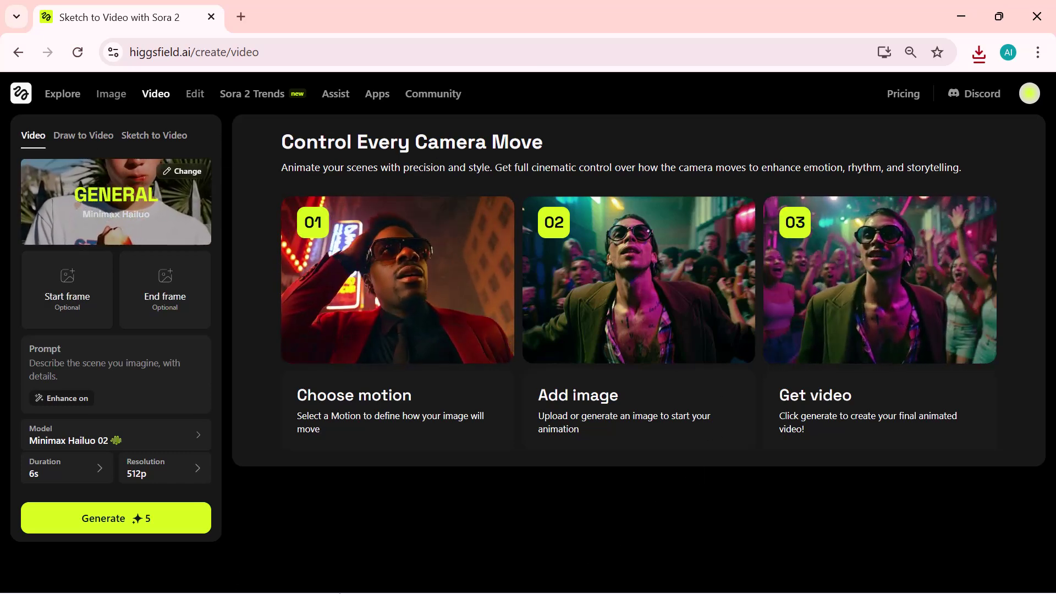
{"action": "left_click", "coordinate": [139, 380]}
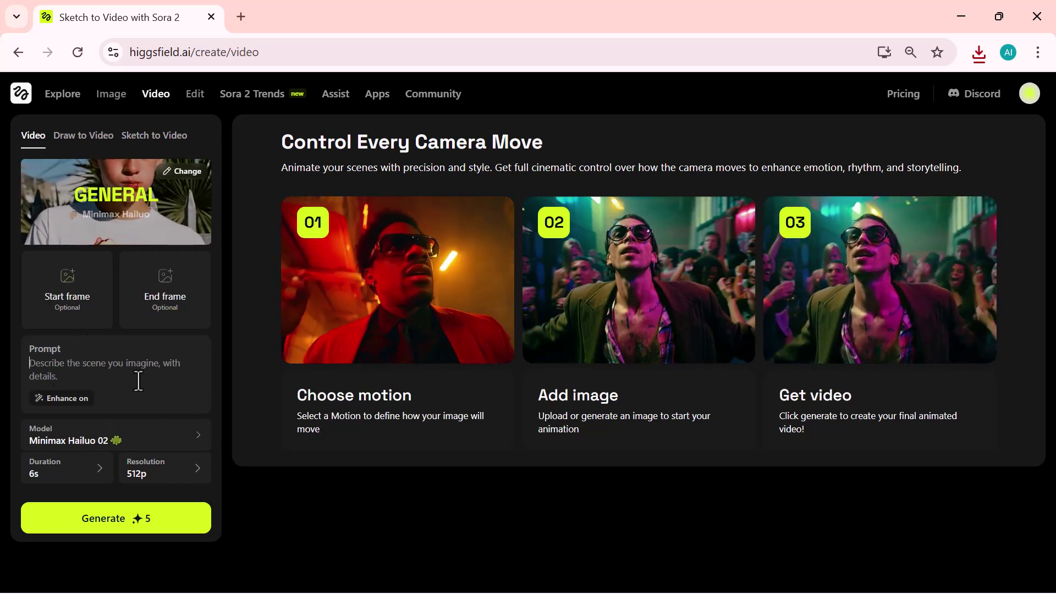
{"action": "left_click", "coordinate": [110, 447]}
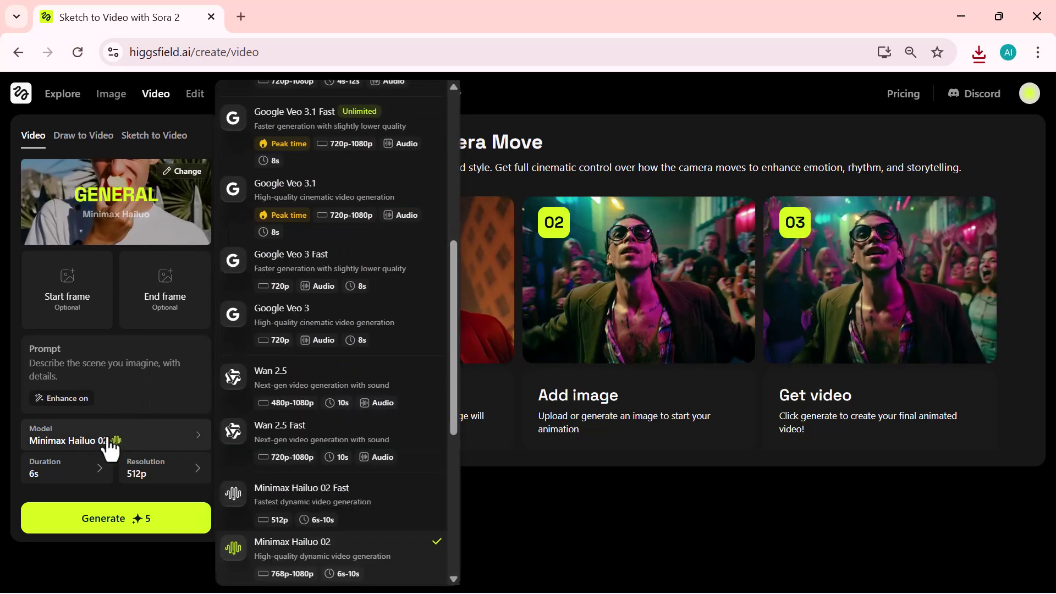
{"action": "scroll", "coordinate": [318, 253], "scroll_direction": "up", "scroll_amount": 7}
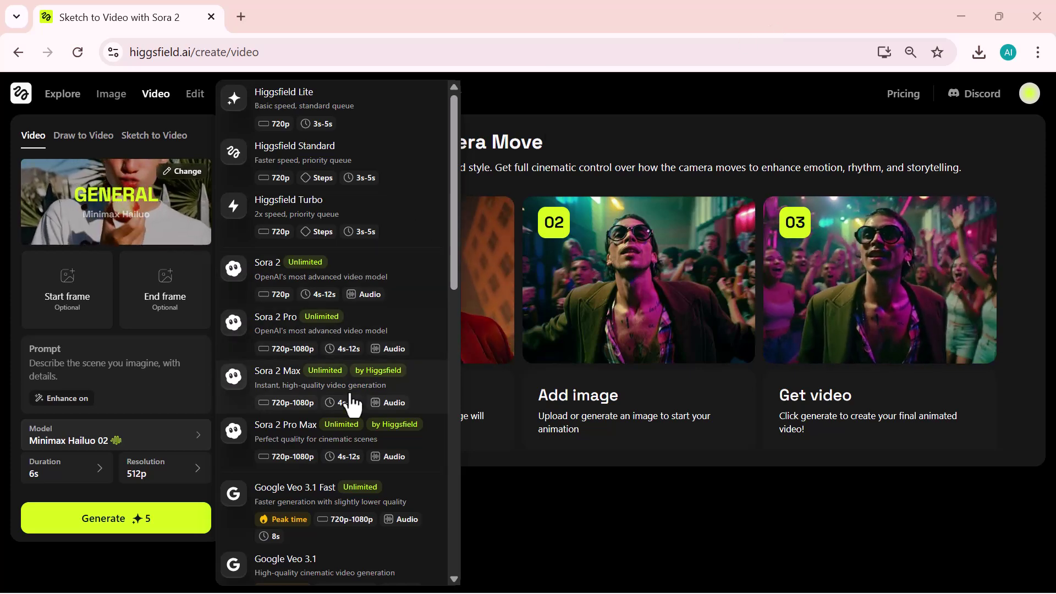
Step: Choose Sora 2 at 12s, paste the neon-city warrior fight prompt, and play the finished clip
{"action": "left_click", "coordinate": [379, 284]}
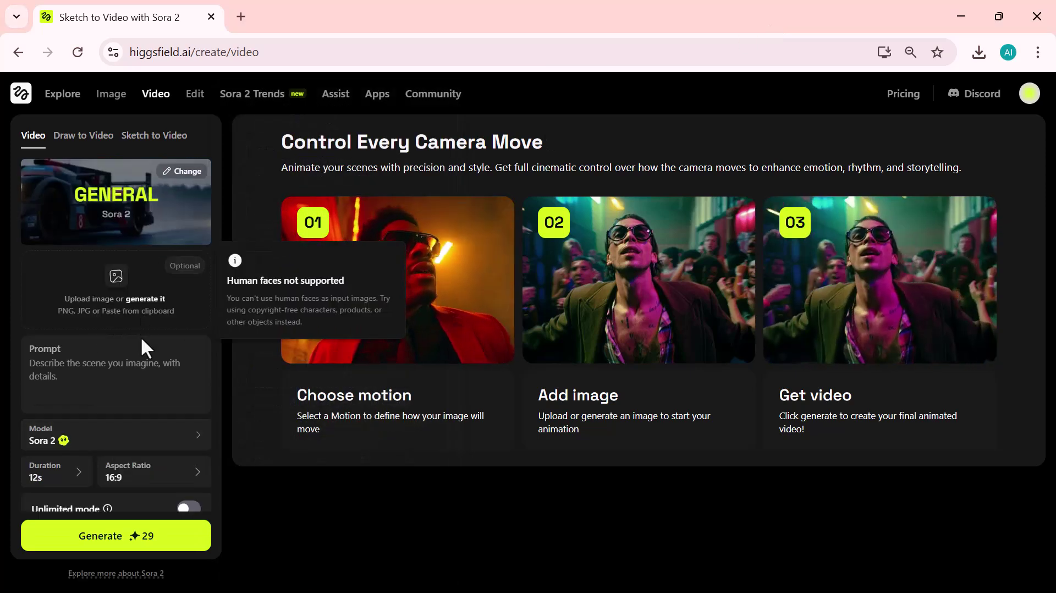
{"action": "scroll", "coordinate": [75, 448], "scroll_direction": "down", "scroll_amount": 1}
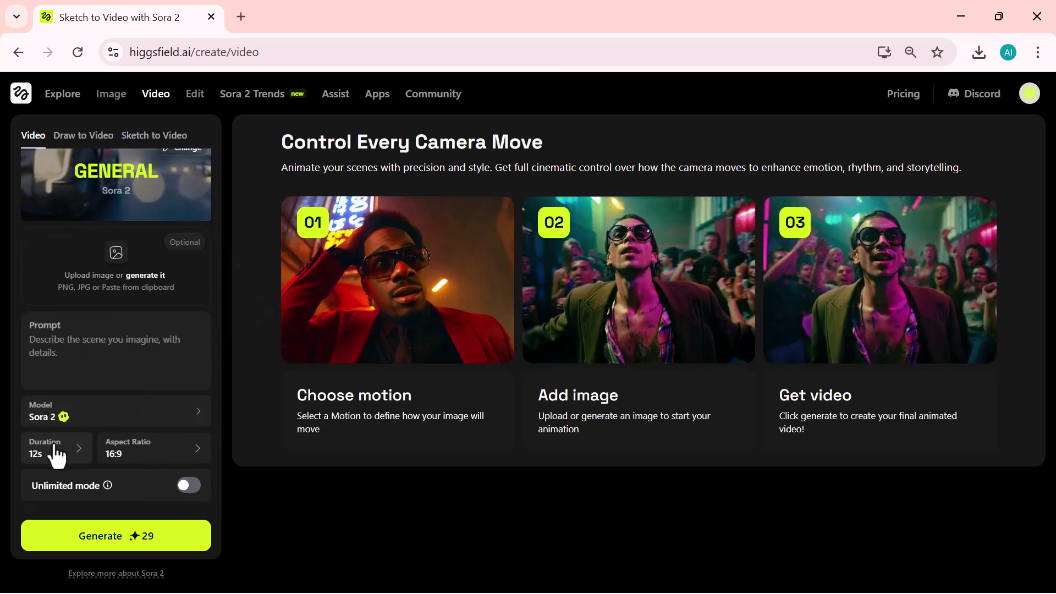
{"action": "left_click", "coordinate": [58, 454]}
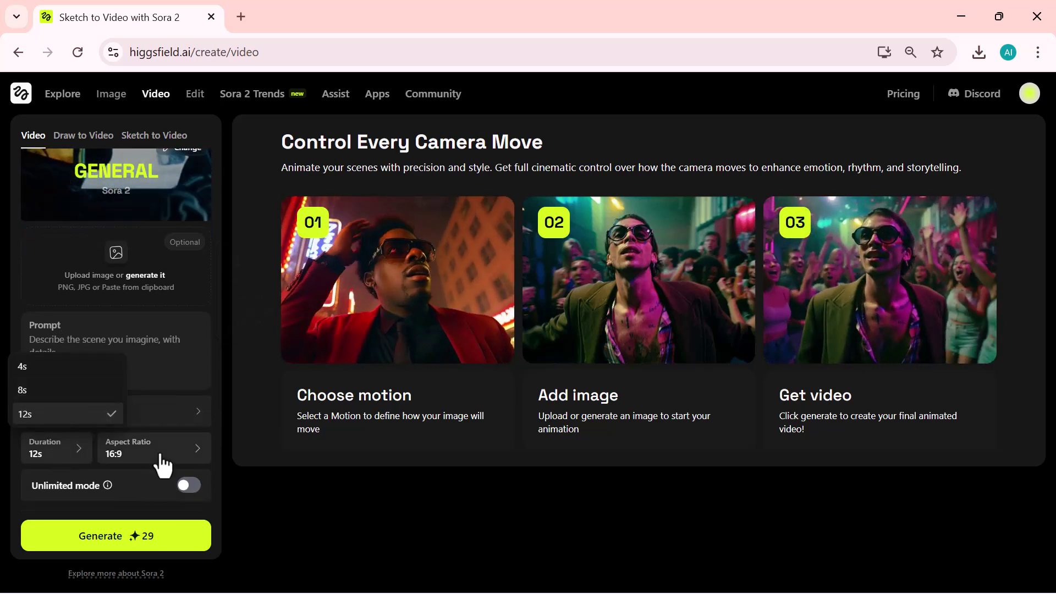
{"action": "left_click", "coordinate": [162, 465]}
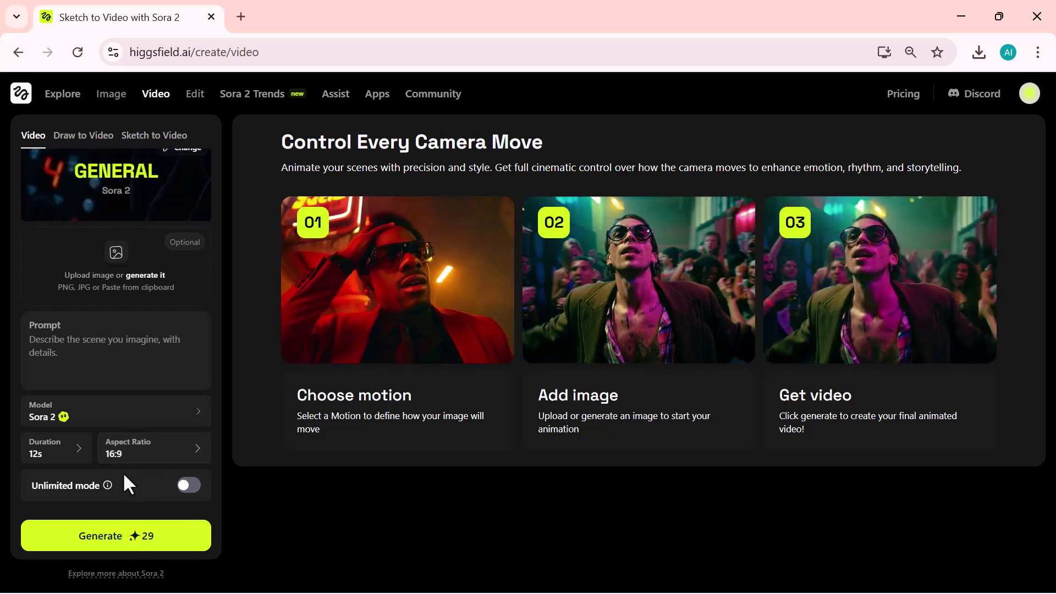
{"action": "key", "text": "ctrl+v"}
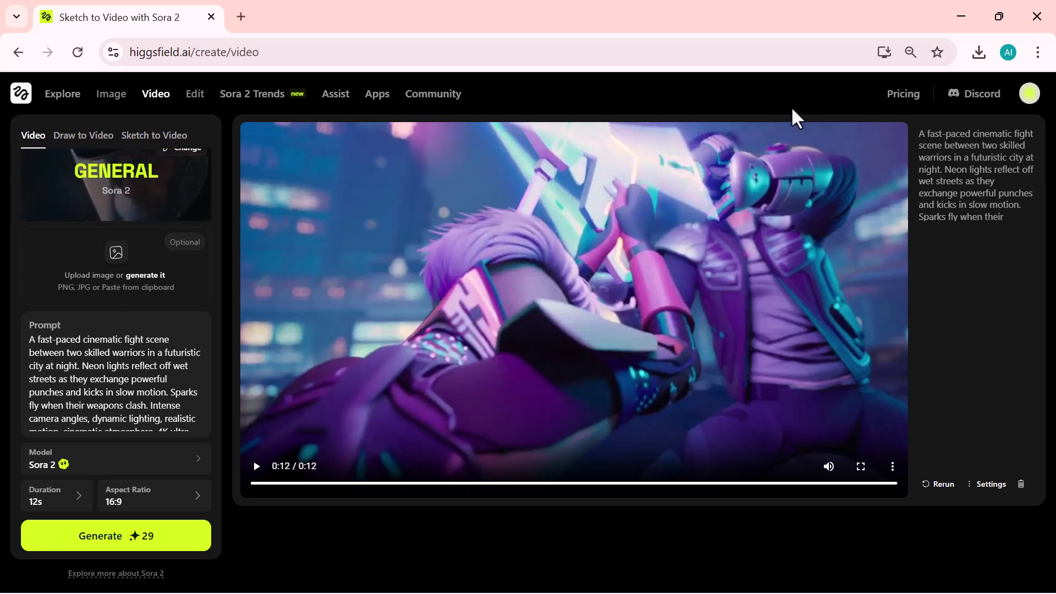
{"action": "mouse_move", "coordinate": [865, 150]}
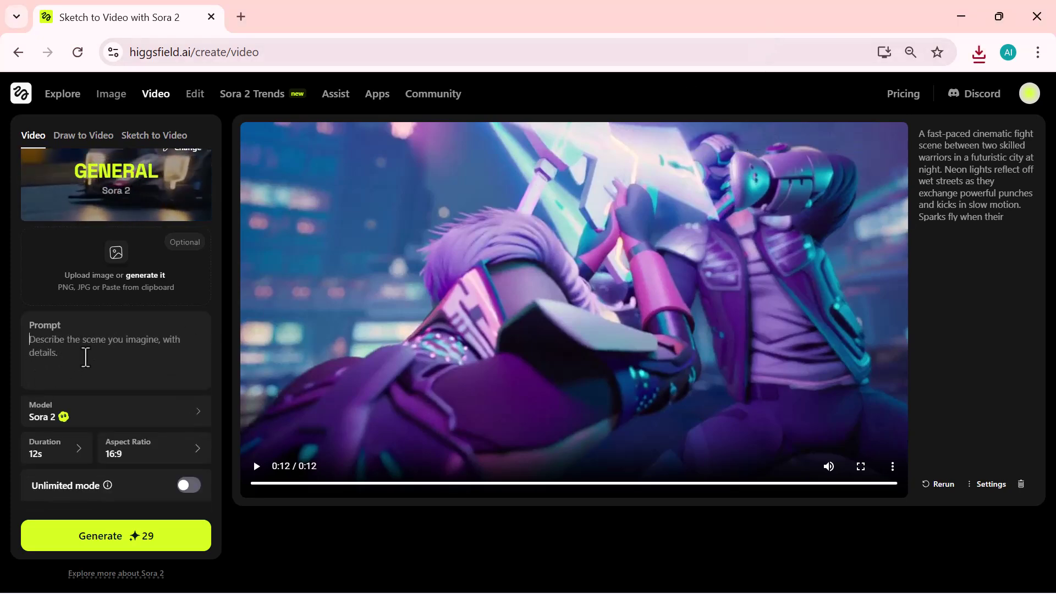
Step: Paste the dragon battle prompt, set Sora 2 Pro, 12s, 1080p, 16:9, and generate
{"action": "left_click", "coordinate": [81, 358]}
{"action": "key", "text": "ctrl+v"}
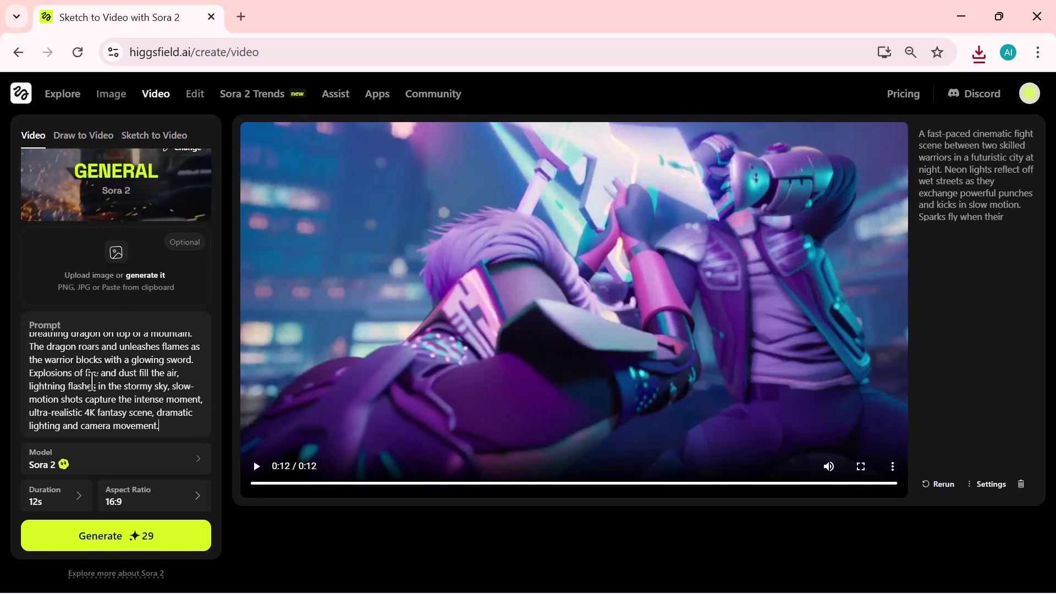
{"action": "left_click", "coordinate": [98, 429]}
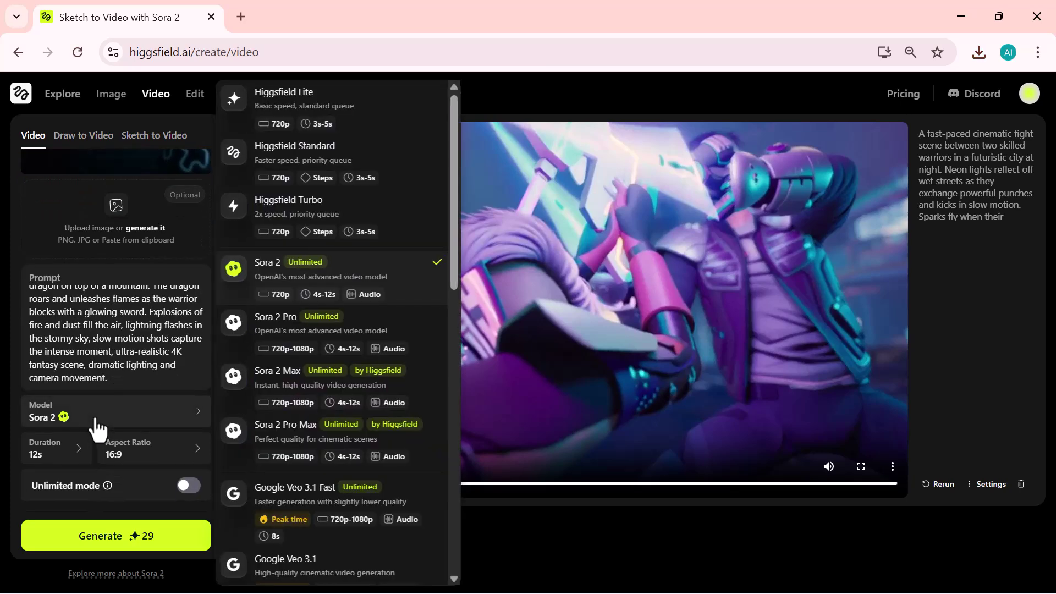
{"action": "left_click", "coordinate": [305, 349]}
{"action": "left_click", "coordinate": [59, 428]}
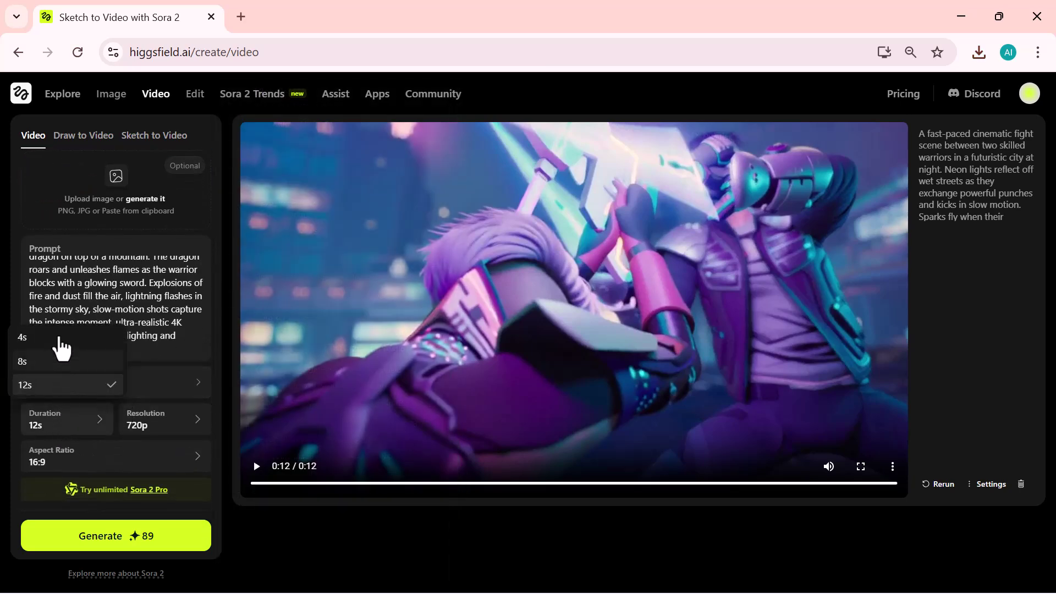
{"action": "left_click", "coordinate": [60, 395]}
{"action": "left_click", "coordinate": [163, 426]}
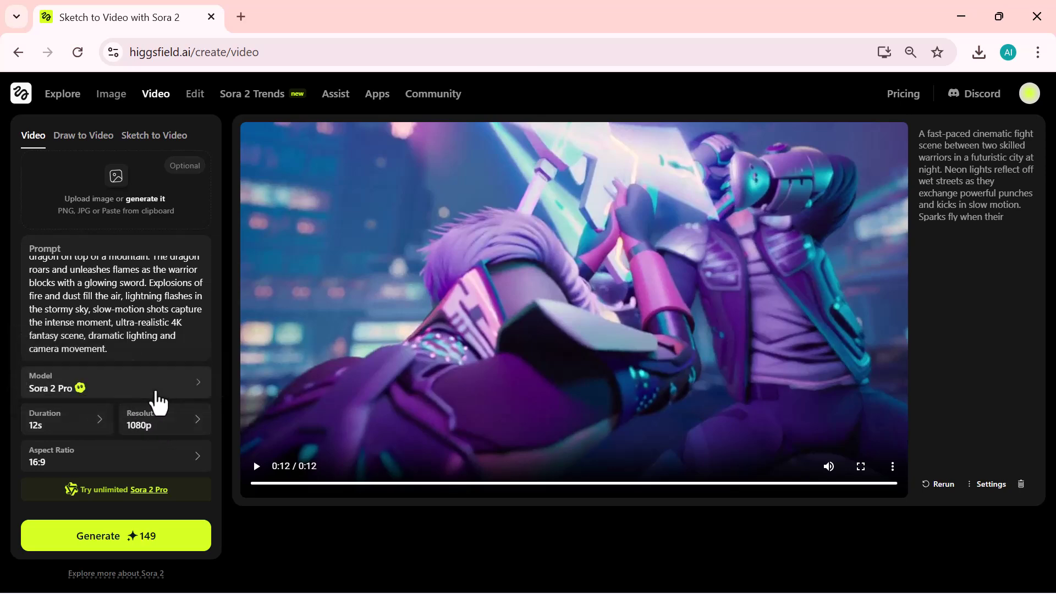
{"action": "left_click", "coordinate": [108, 469]}
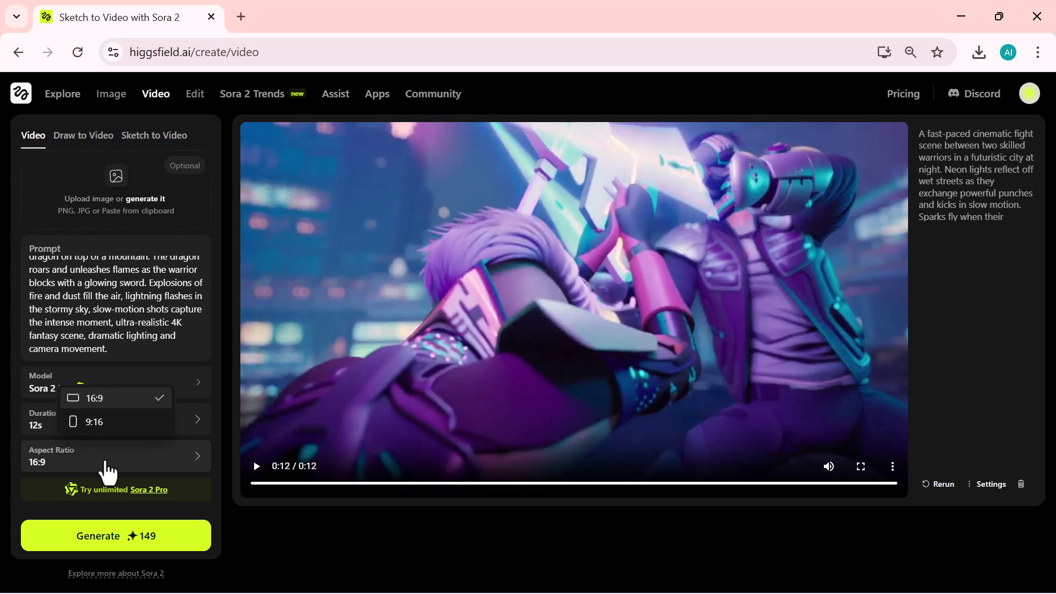
{"action": "left_click", "coordinate": [108, 468]}
{"action": "left_click", "coordinate": [142, 543]}
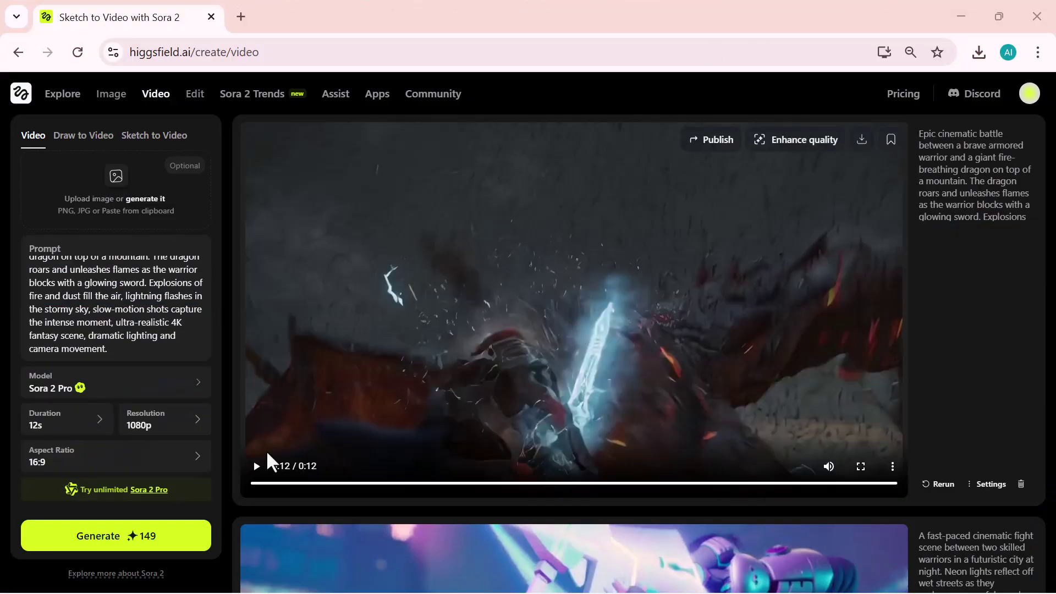
Step: Play the finished 12-second Sora 2 Pro dragon battle clip through to the end
{"action": "left_click", "coordinate": [257, 466]}
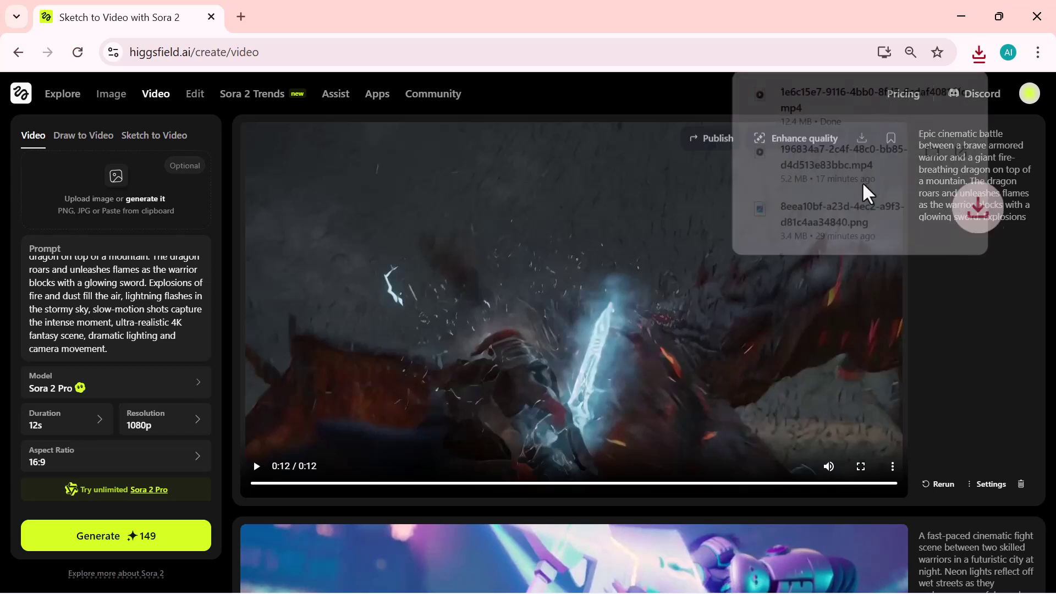
Step: Replace the old dragon prompt with the new futuristic city chase prompt
{"action": "scroll", "coordinate": [502, 319], "scroll_direction": "down", "scroll_amount": 6}
{"action": "scroll", "coordinate": [161, 337], "scroll_direction": "up", "scroll_amount": 7}
{"action": "key", "text": "ctrl+a"}
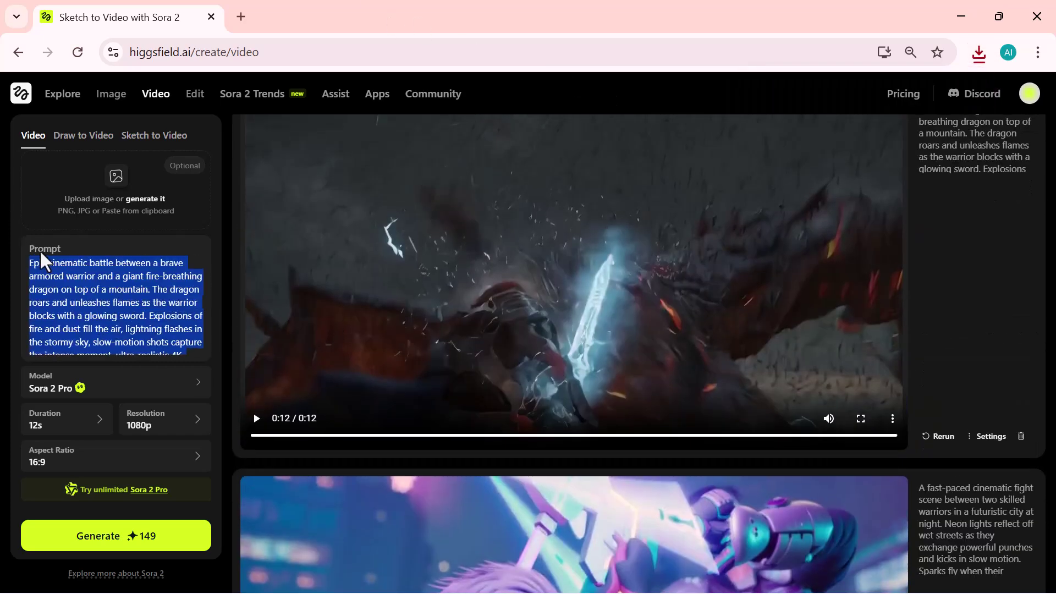
{"action": "key", "text": "BackSpace"}
{"action": "key", "text": "ctrl+v"}
Step: Switch the model to Sora 2 Max, keep 12s and 720p, and generate the video
{"action": "scroll", "coordinate": [82, 275], "scroll_direction": "up", "scroll_amount": 1}
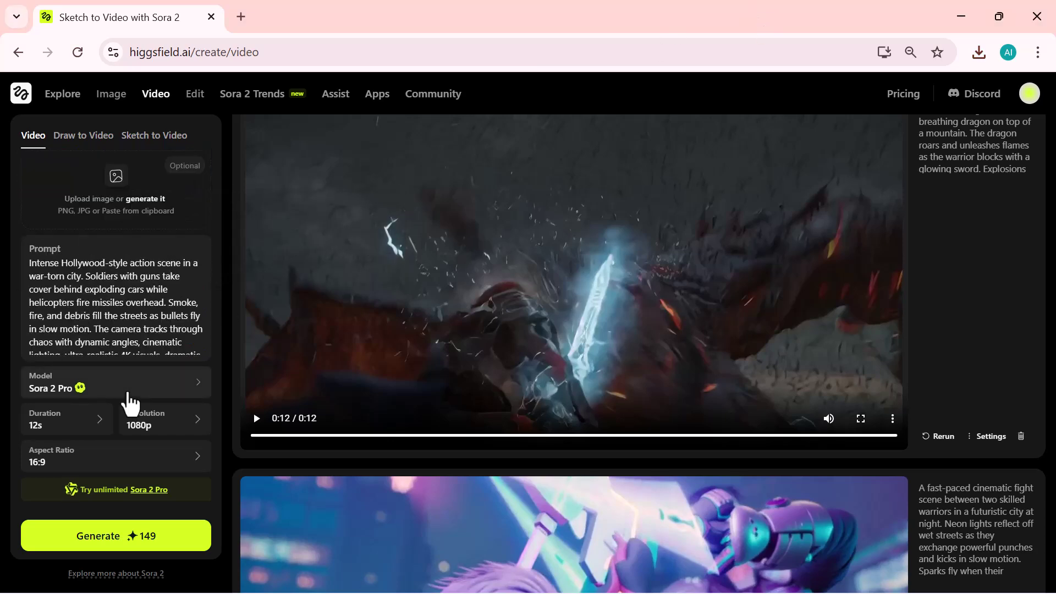
{"action": "left_click", "coordinate": [130, 393]}
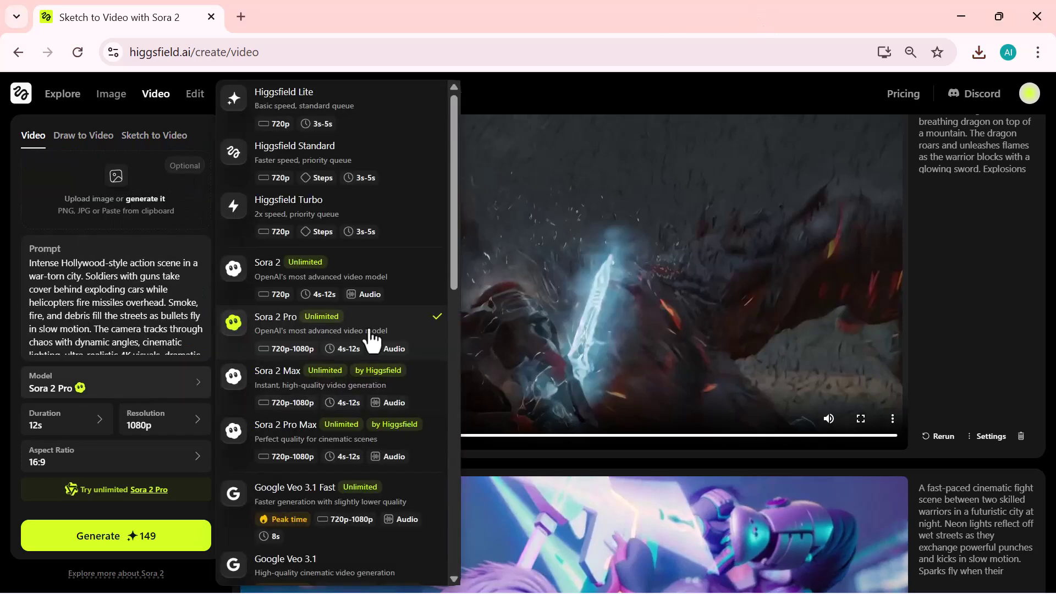
{"action": "left_click", "coordinate": [291, 398]}
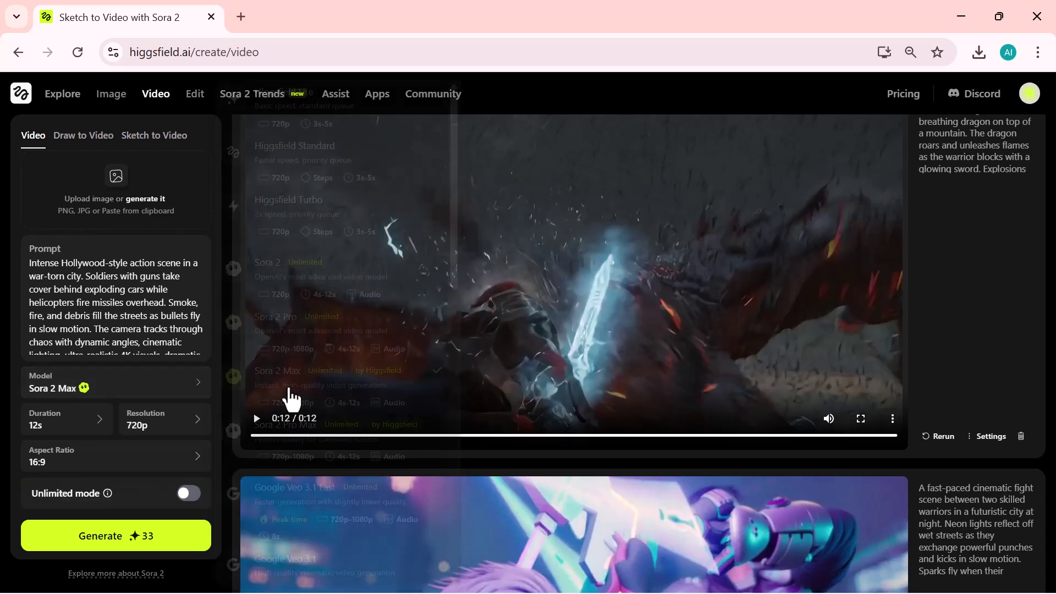
{"action": "left_click", "coordinate": [68, 435]}
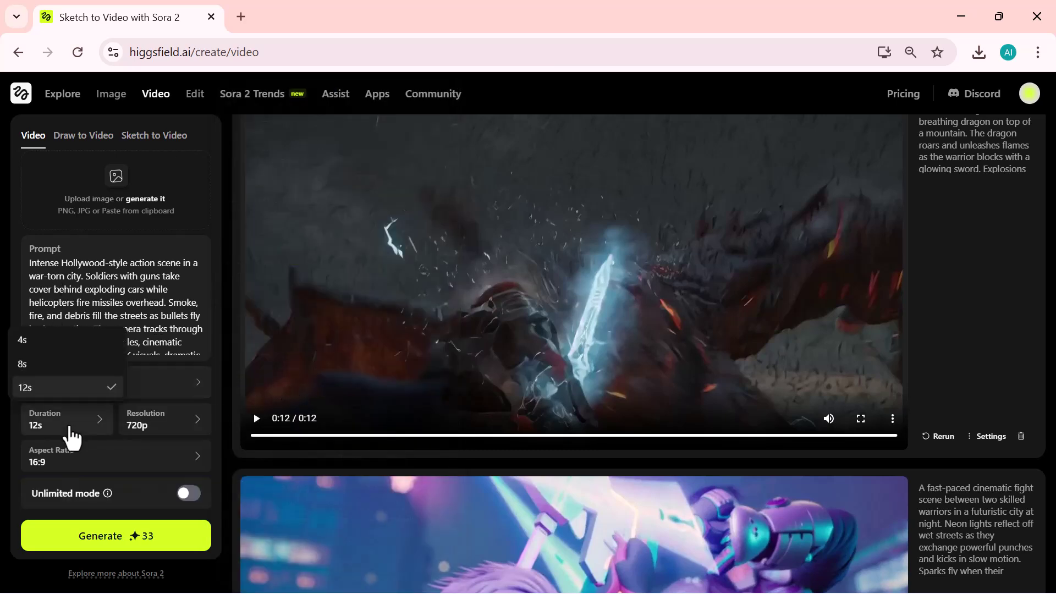
{"action": "left_click", "coordinate": [70, 386]}
{"action": "left_click", "coordinate": [159, 429]}
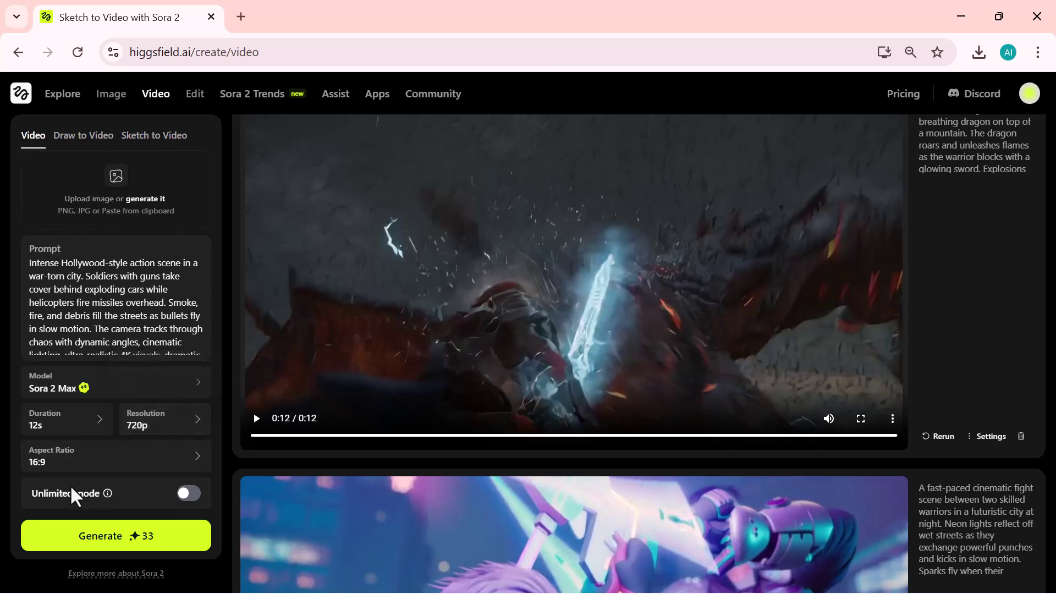
{"action": "left_click", "coordinate": [124, 530]}
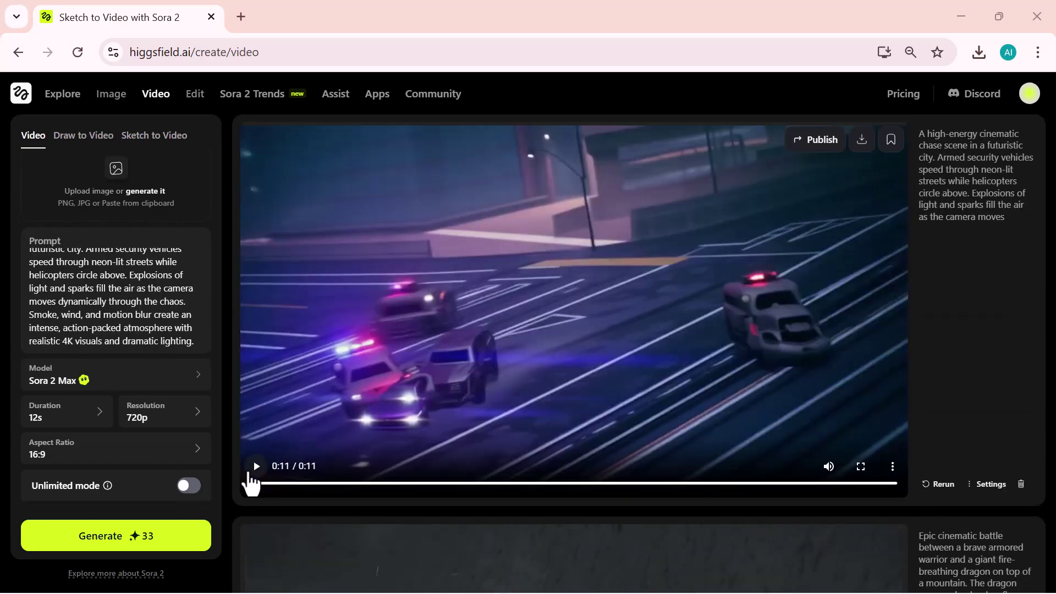
Step: Replay the finished Sora 2 Max chase-scene video and scroll back up the page
{"action": "left_click", "coordinate": [255, 467]}
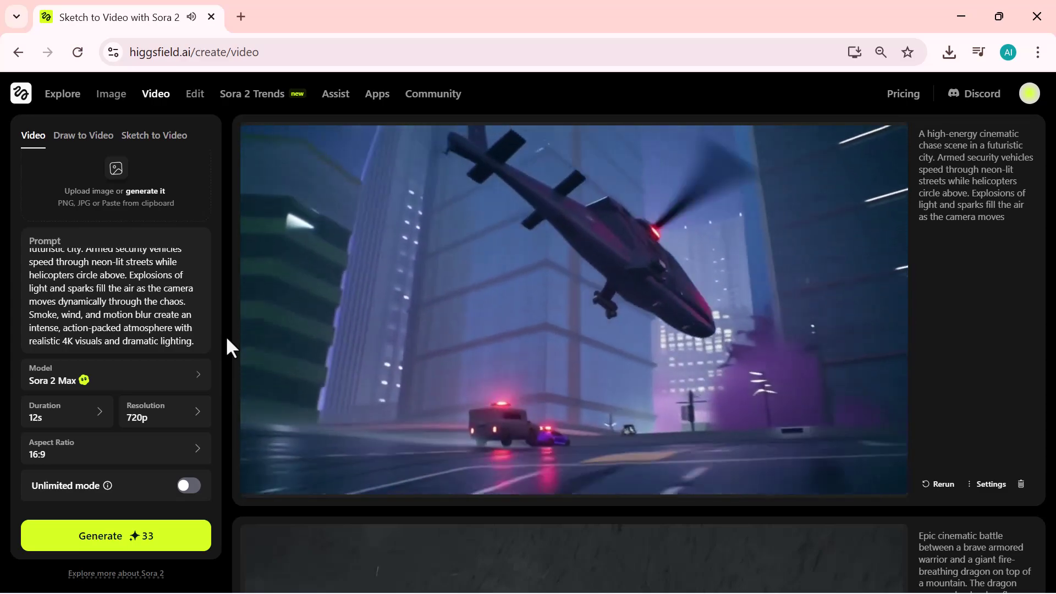
{"action": "scroll", "coordinate": [134, 301], "scroll_direction": "up", "scroll_amount": 1}
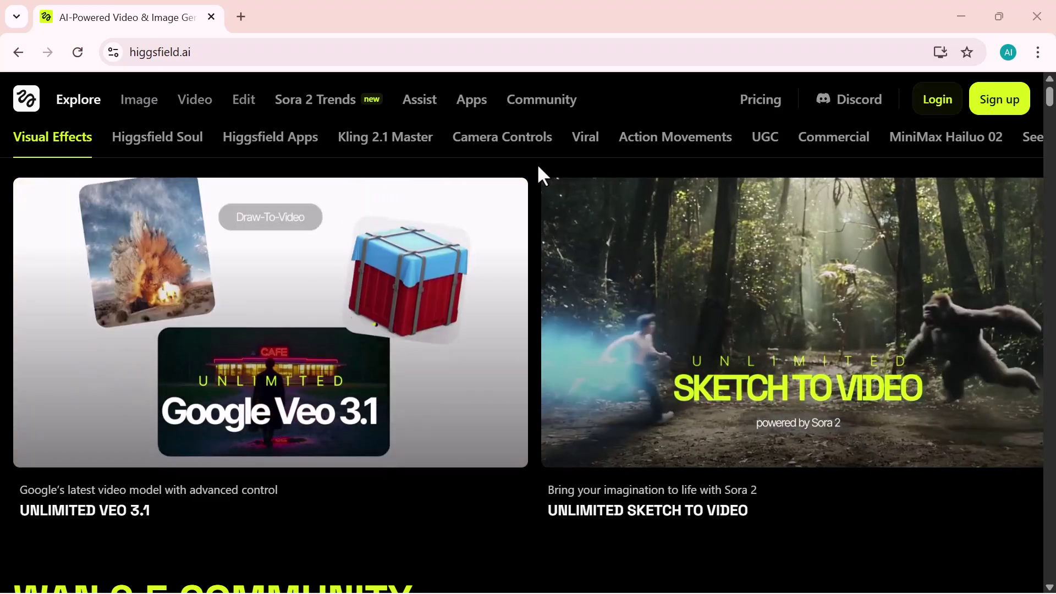
Step: Scroll down past the WAN 2.5 Community grid to the Visual Effects presets list
{"action": "mouse_move", "coordinate": [166, 75]}
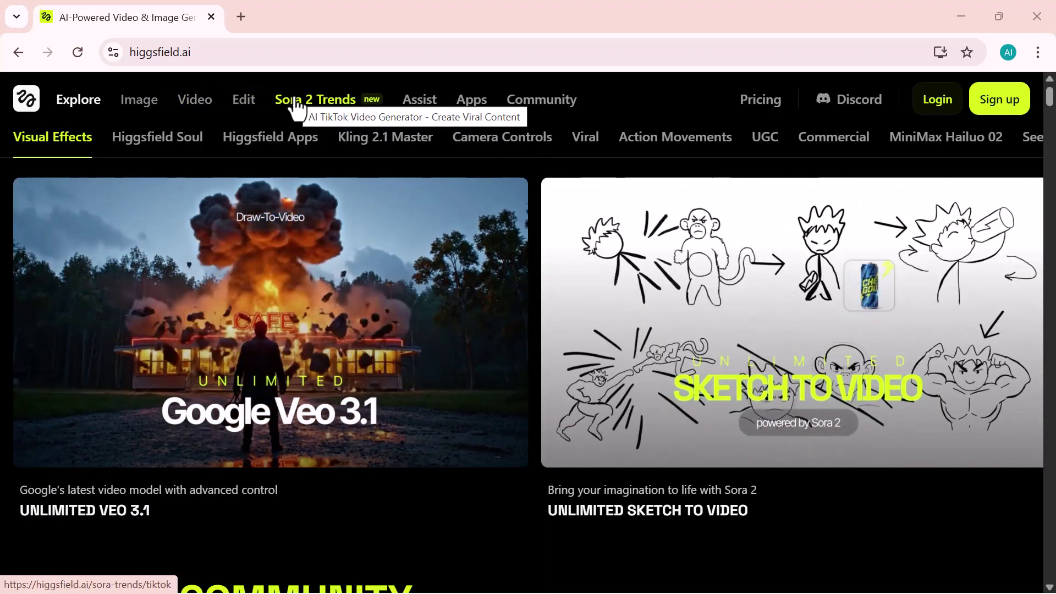
{"action": "scroll", "coordinate": [366, 216], "scroll_direction": "down", "scroll_amount": 4}
{"action": "scroll", "coordinate": [365, 217], "scroll_direction": "down", "scroll_amount": 3}
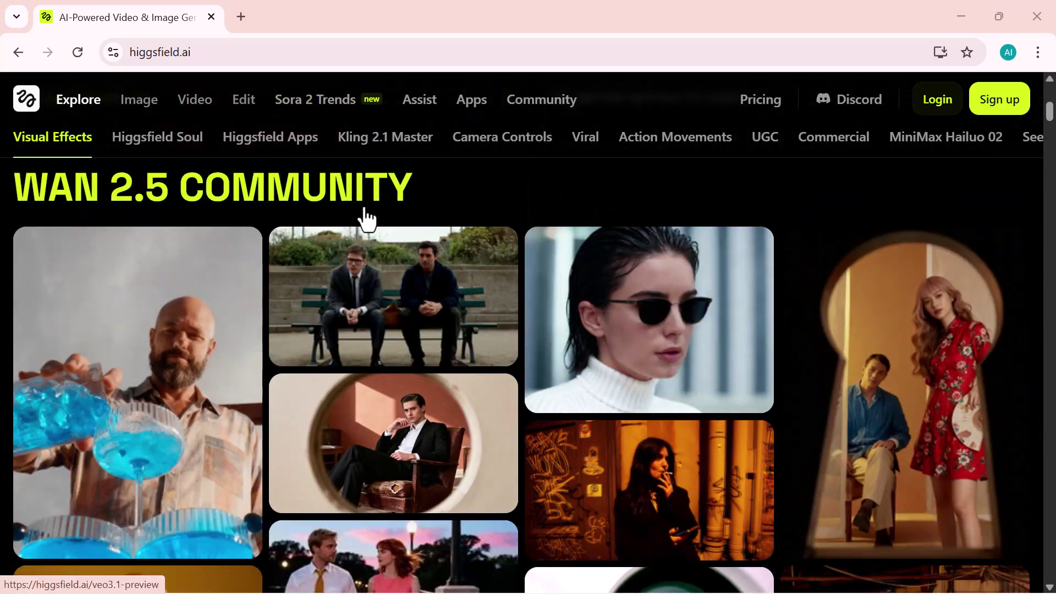
{"action": "scroll", "coordinate": [365, 216], "scroll_direction": "down", "scroll_amount": 12}
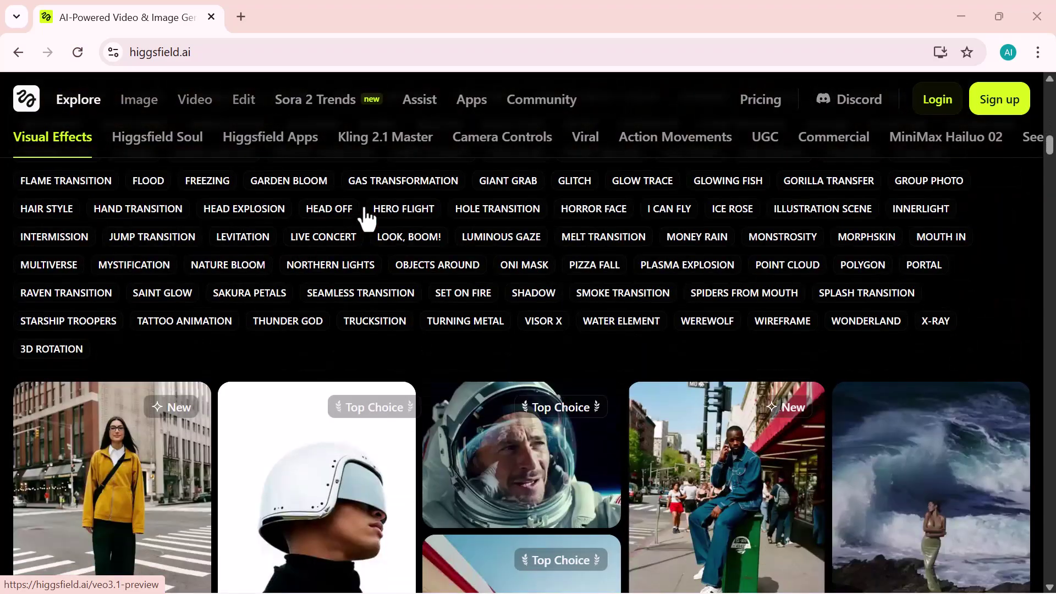